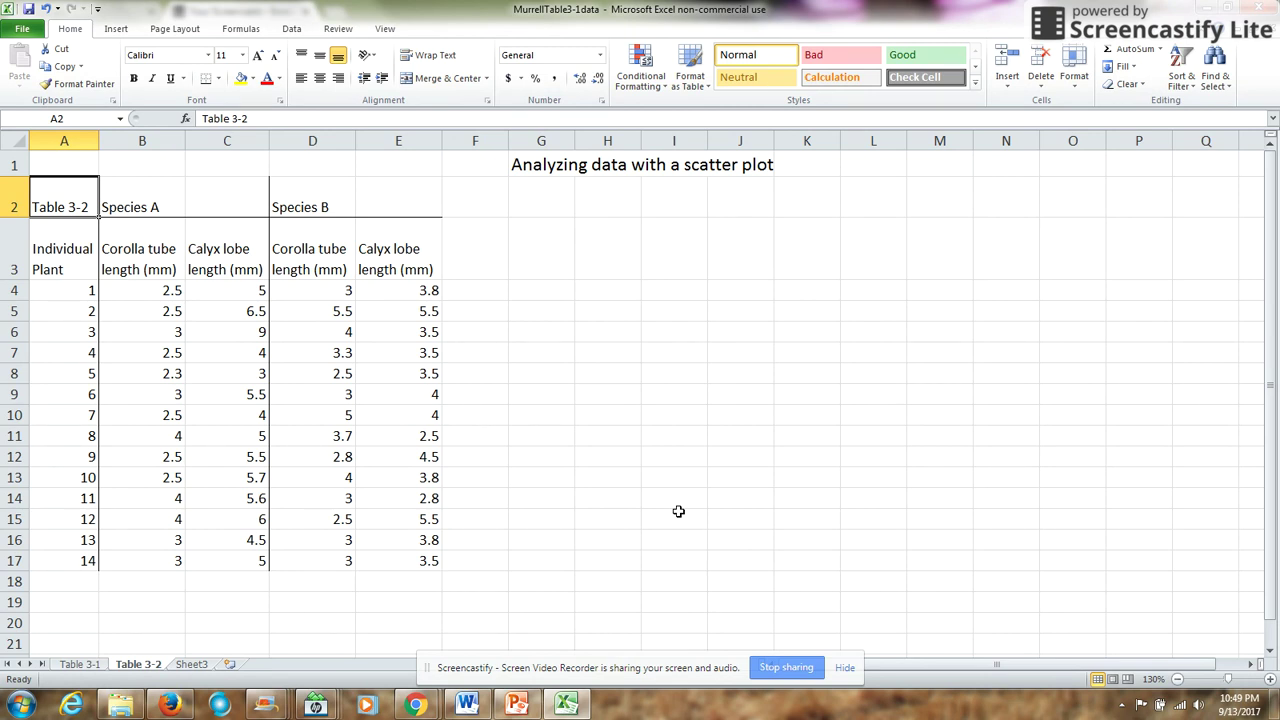
Step: Label cells A19 to A21 as Mean, Standard dev and Standard error, and autofit column A's width
click(63, 603)
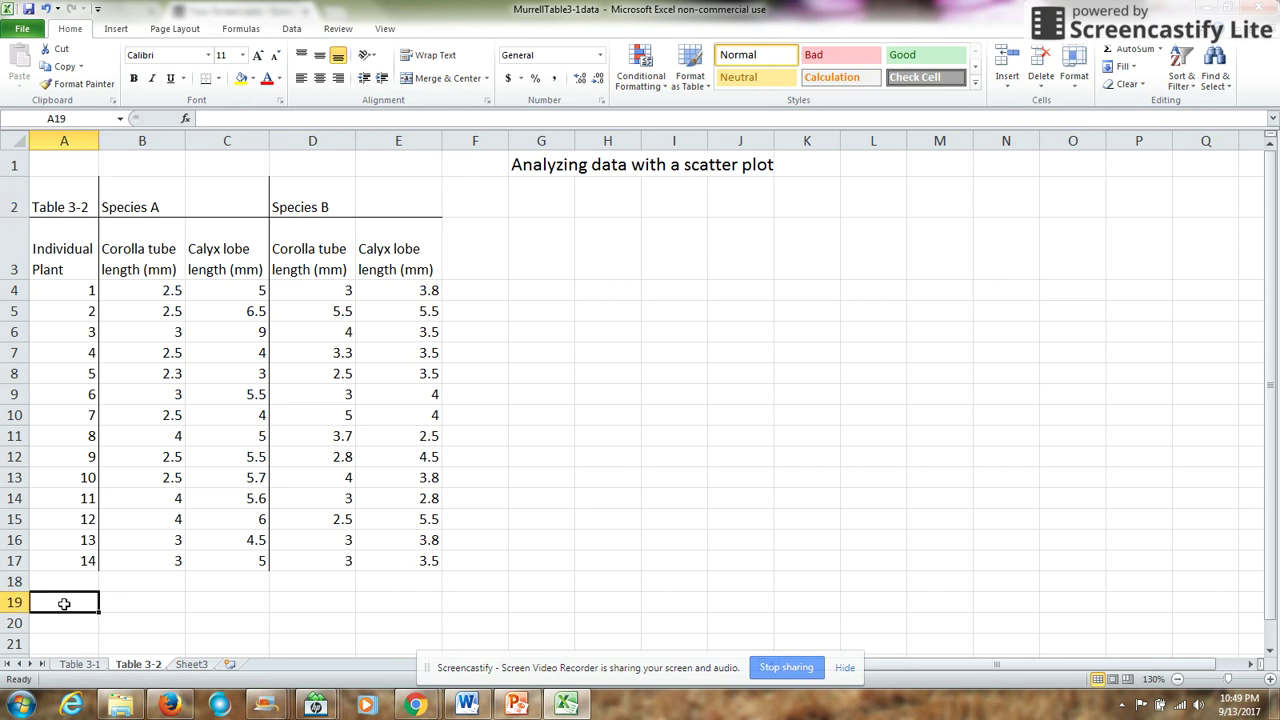
text(Mean)
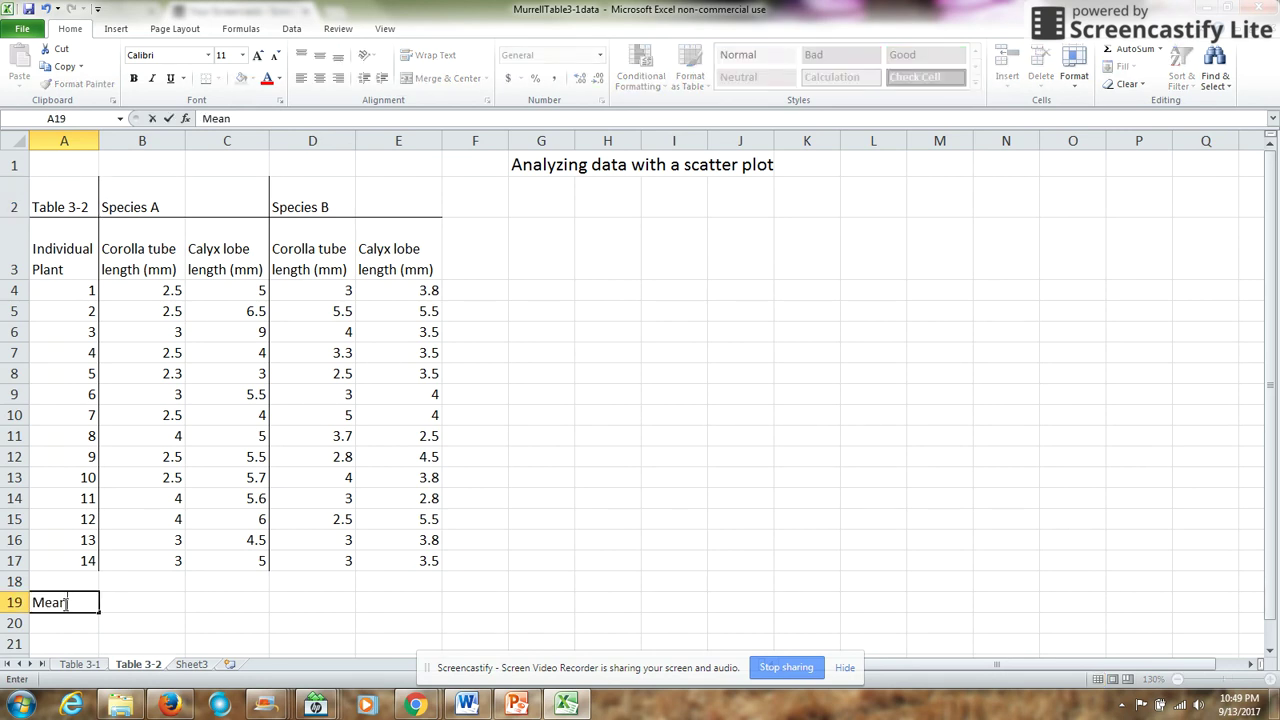
key(Return)
text(Standard)
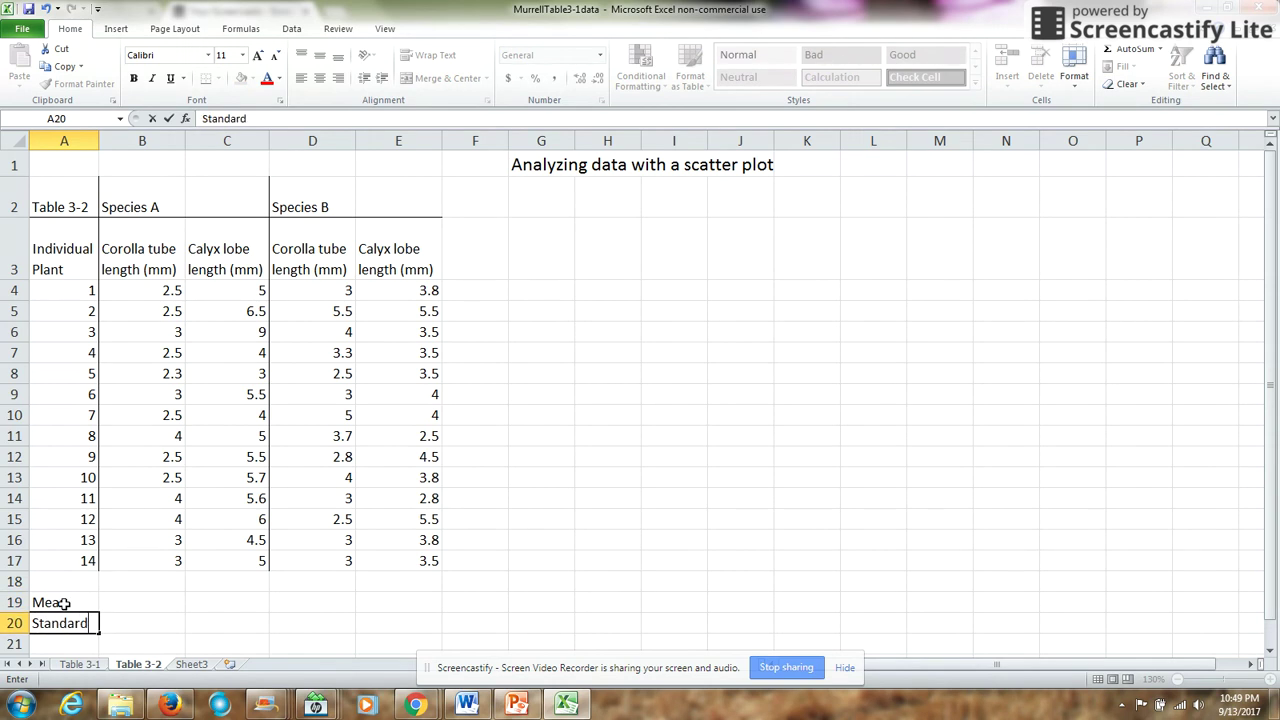
text( dev)
key(Return)
text(Standar)
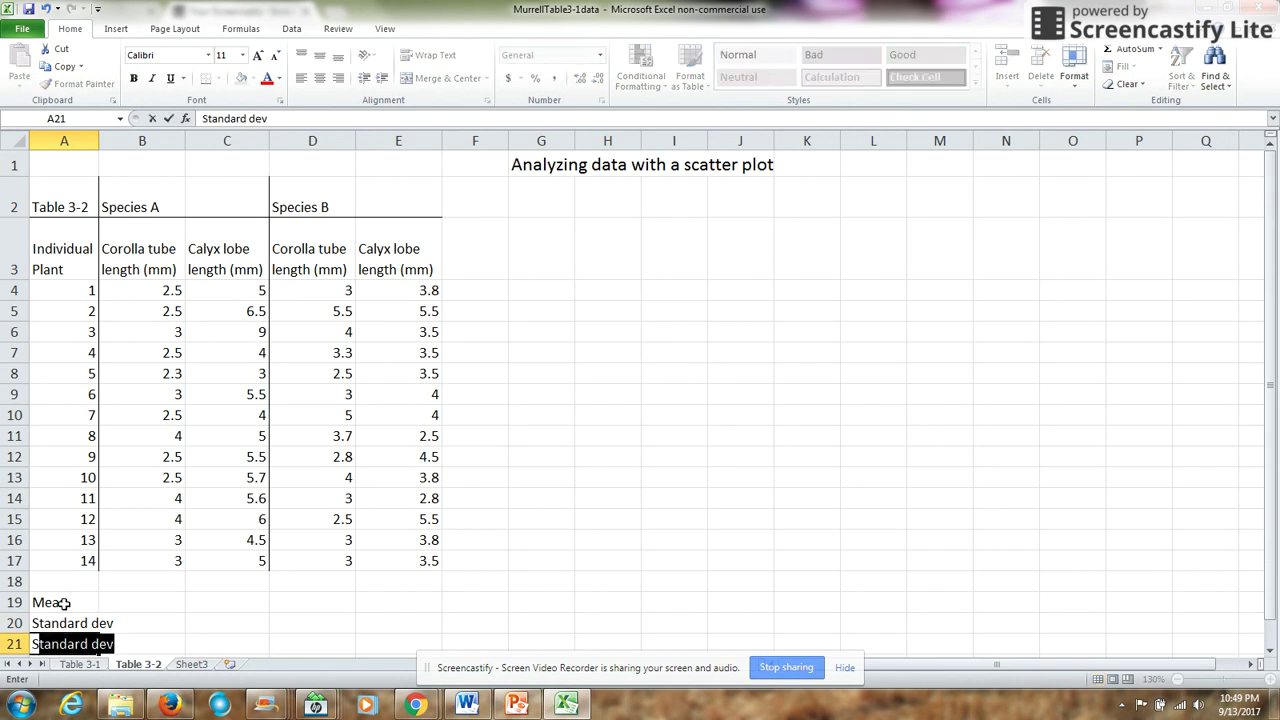
text(d error)
key(Return)
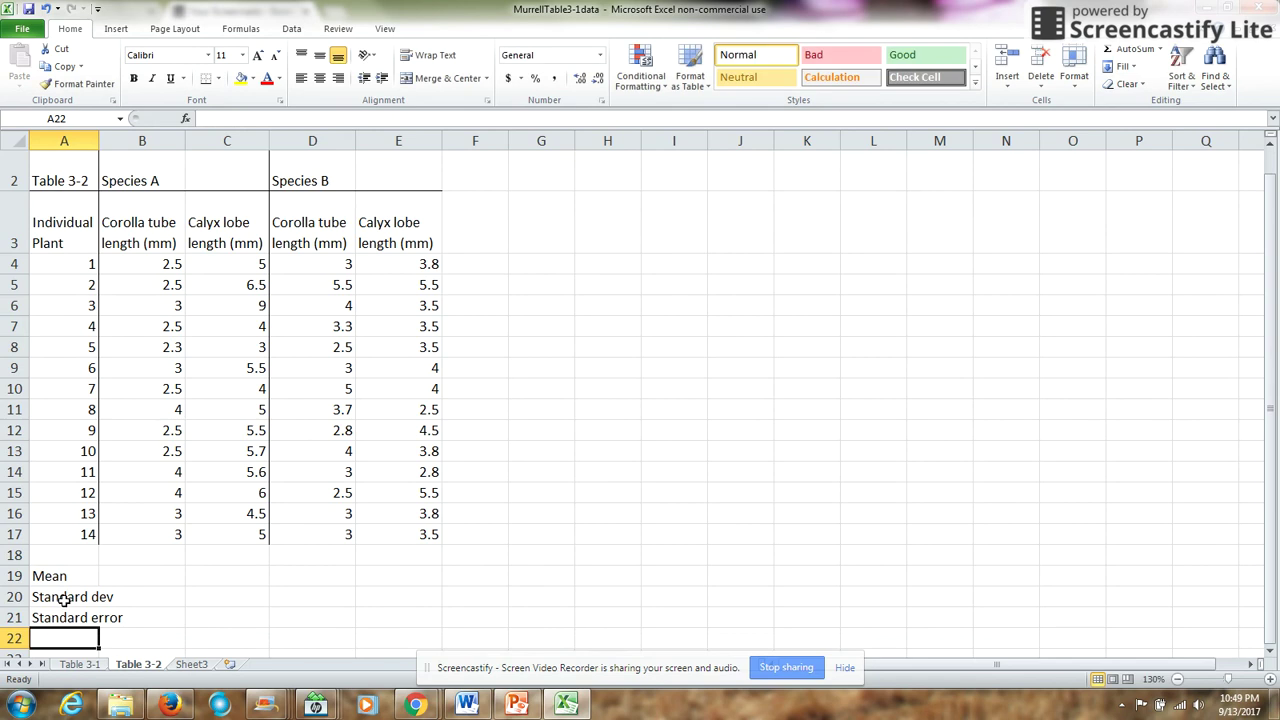
double_click(100, 140)
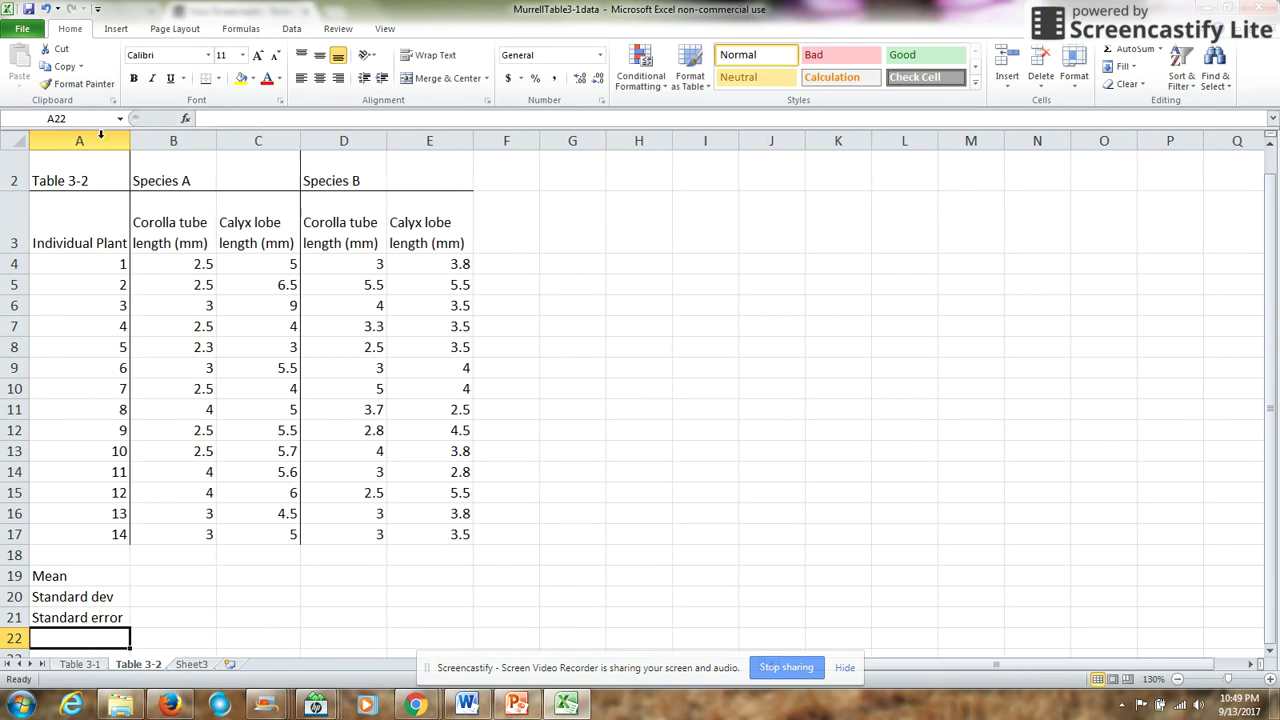
Step: Calculate the mean of Species A's corolla tube lengths in B19 with =AVERAGE(B4:B17)
click(175, 578)
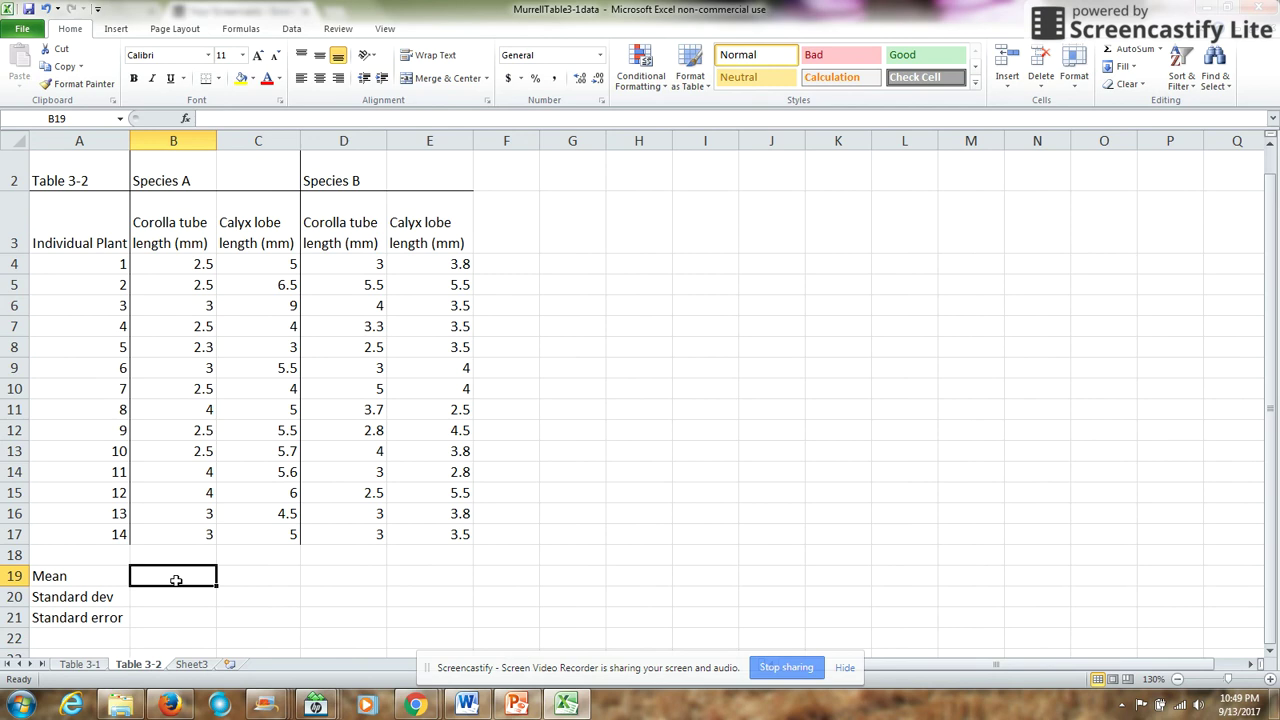
text(=av)
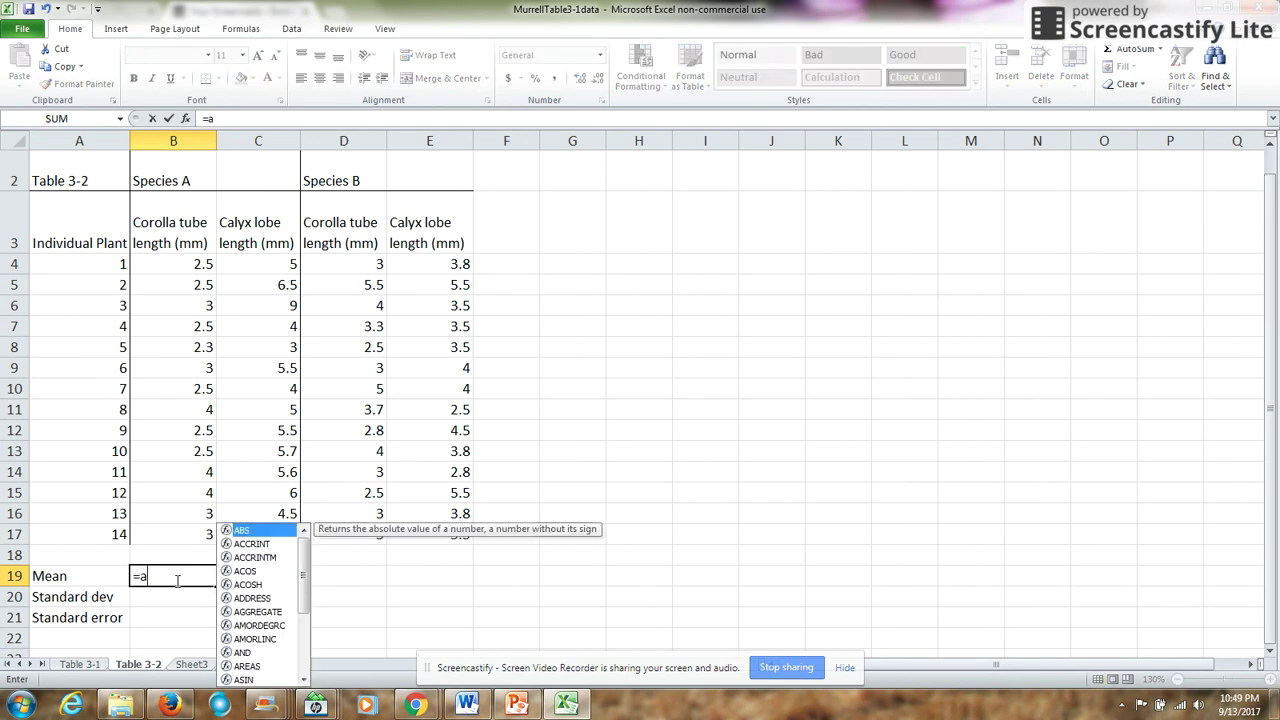
double_click(176, 610)
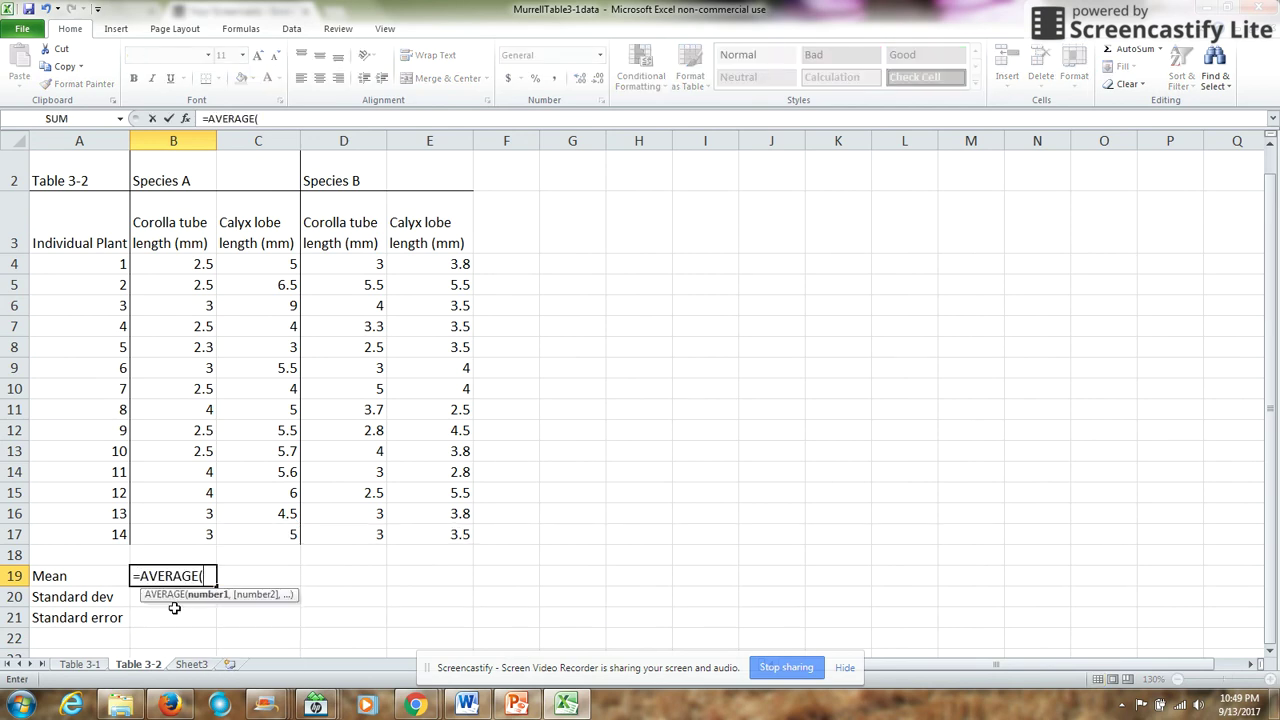
drag(180, 265, 180, 534)
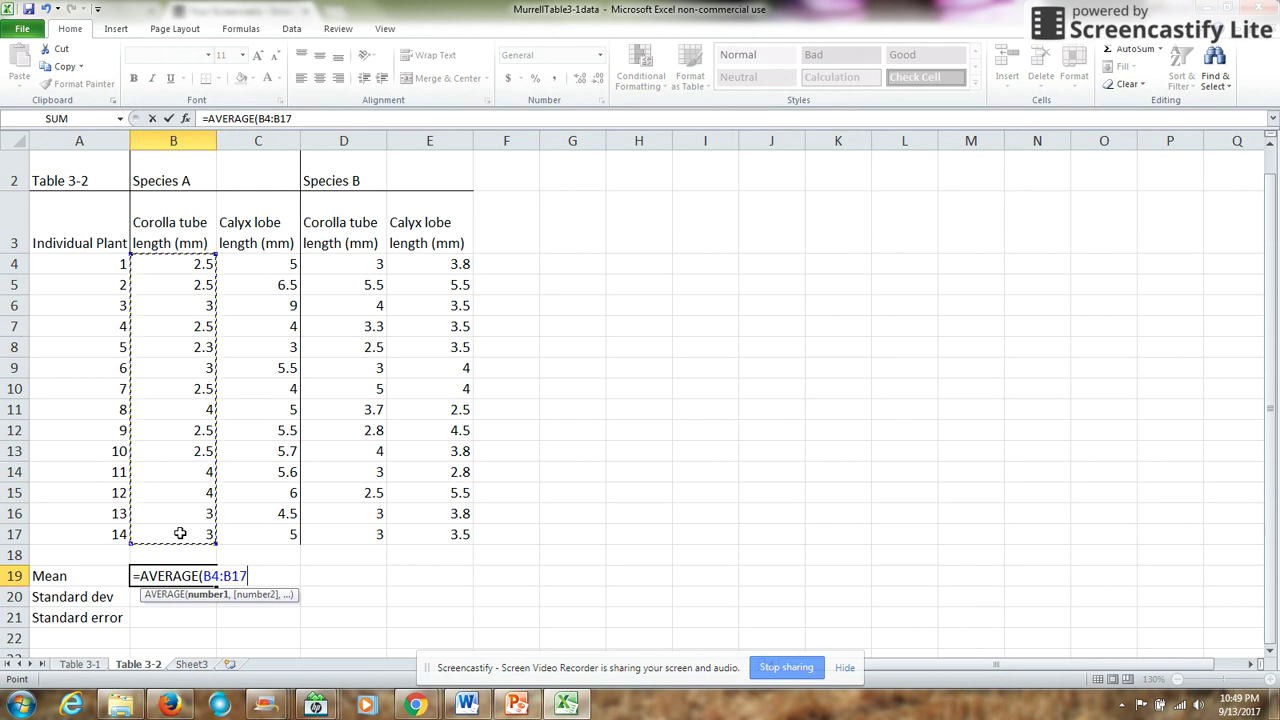
text())
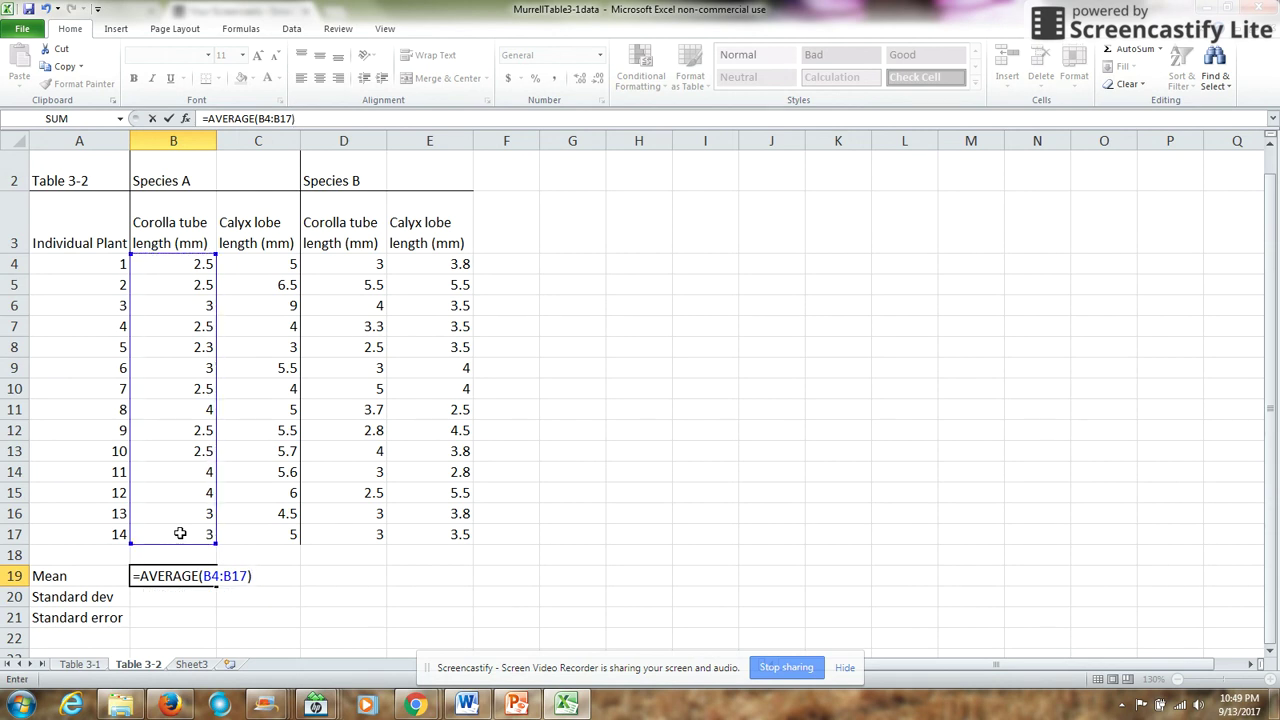
key(Return)
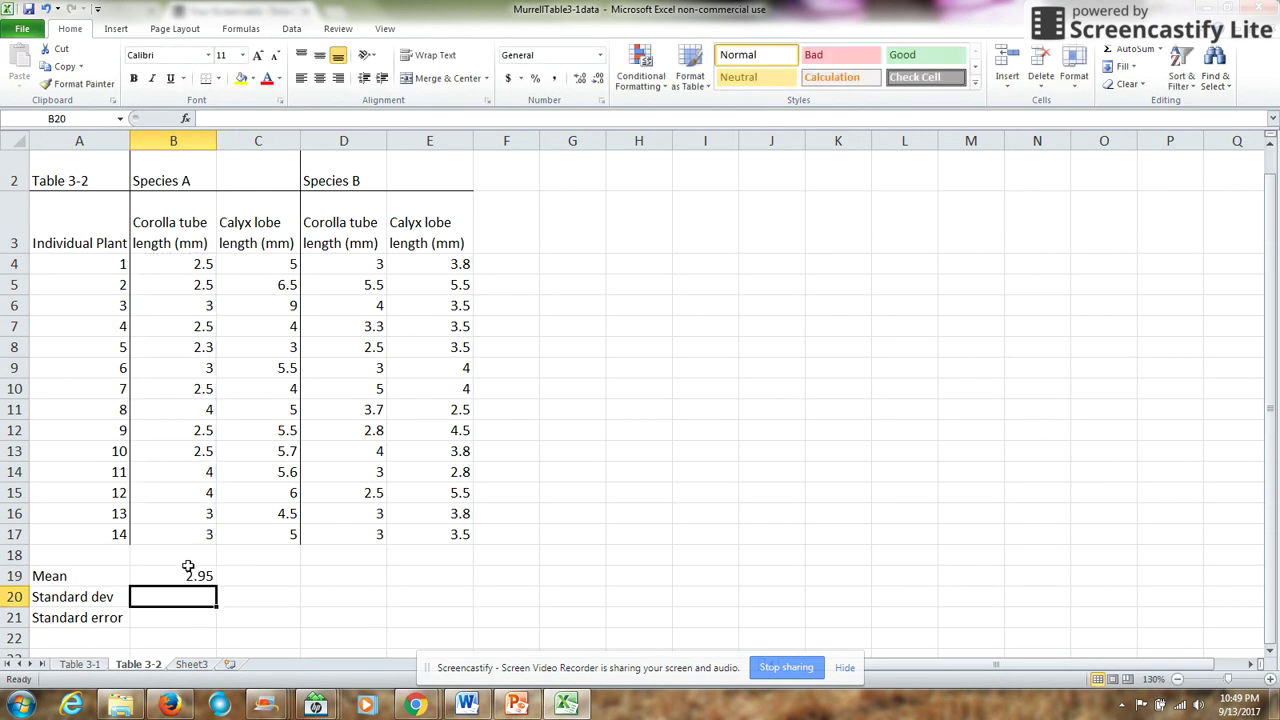
Step: Fill the mean formula from B19 across to E19 and format the row to two decimal places
click(191, 575)
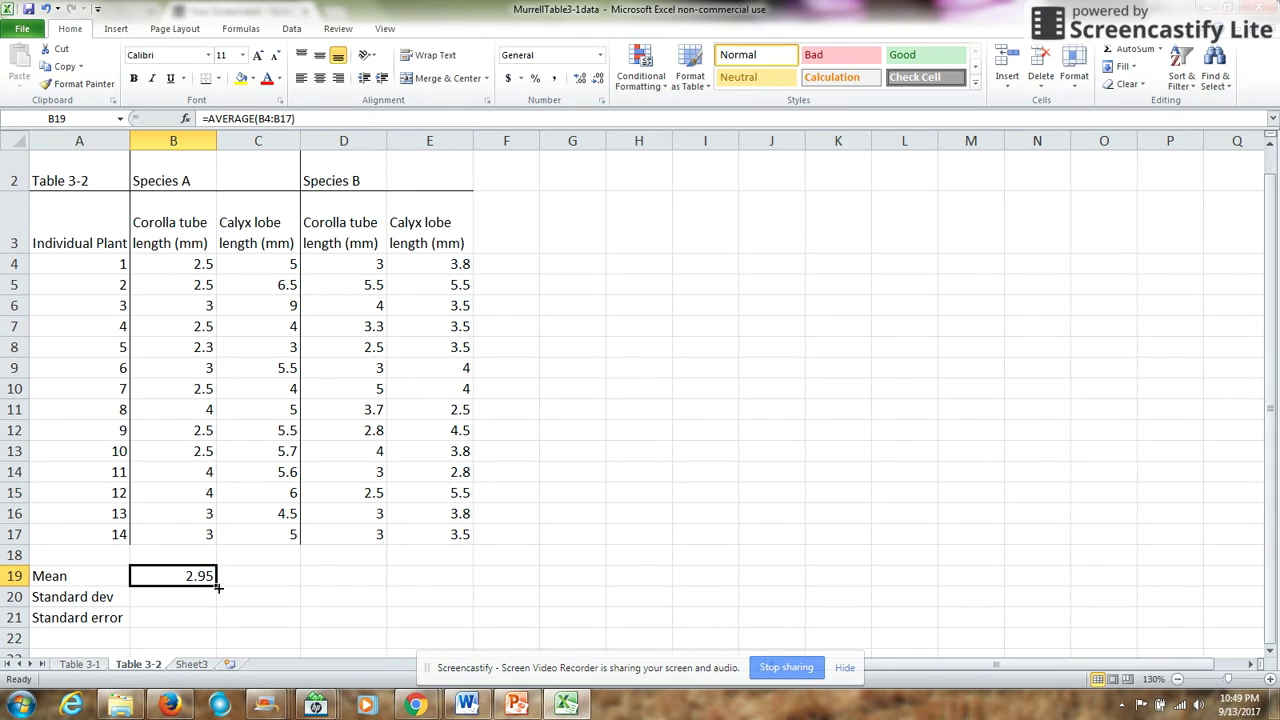
drag(218, 588, 440, 580)
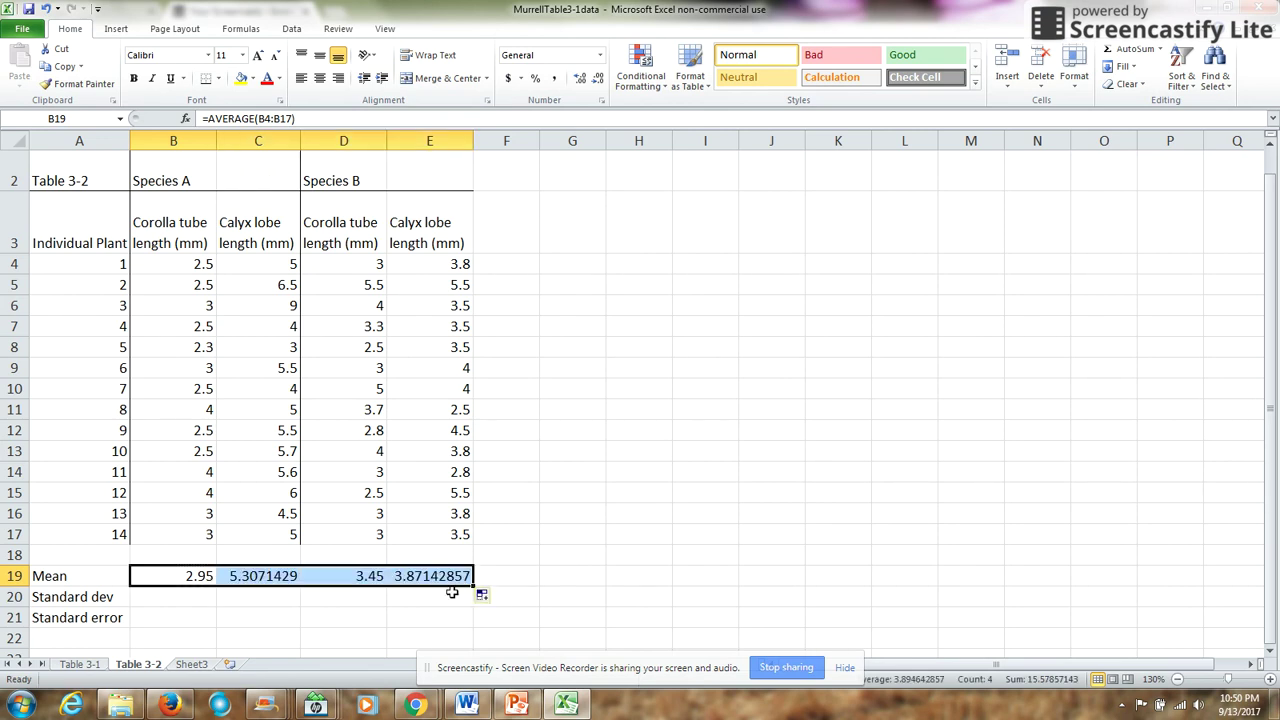
click(199, 580)
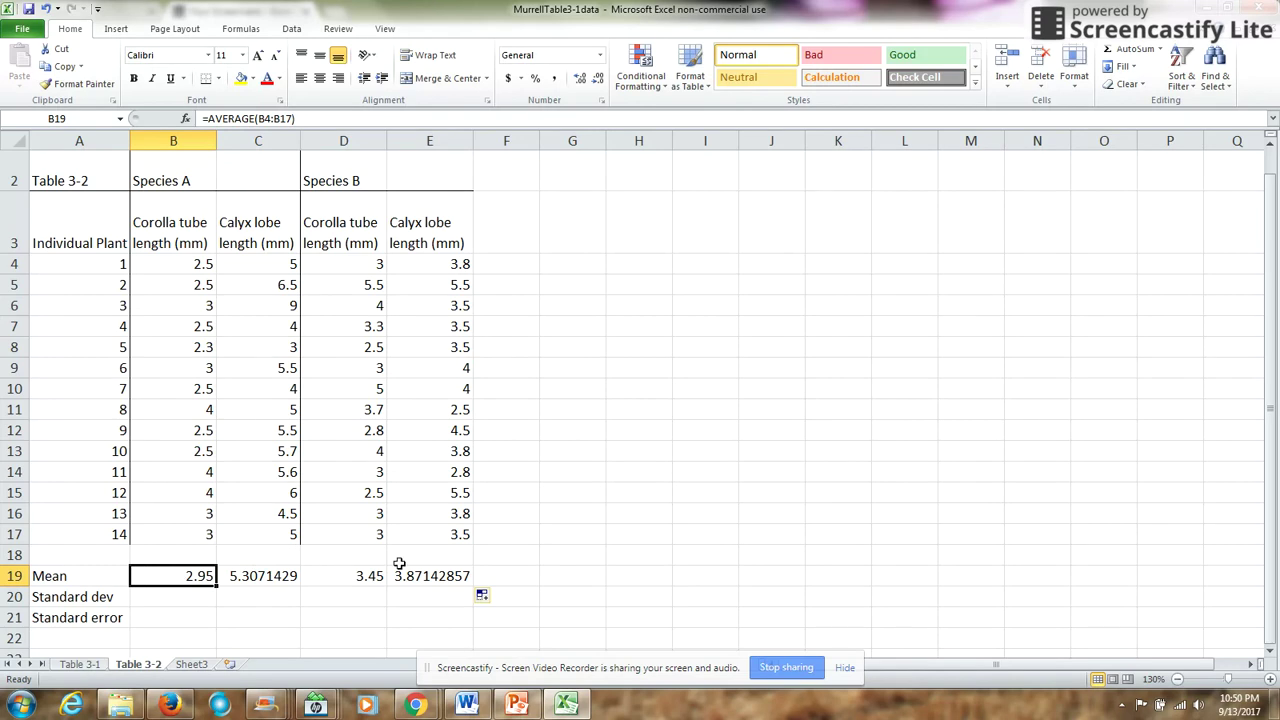
drag(200, 577, 463, 575)
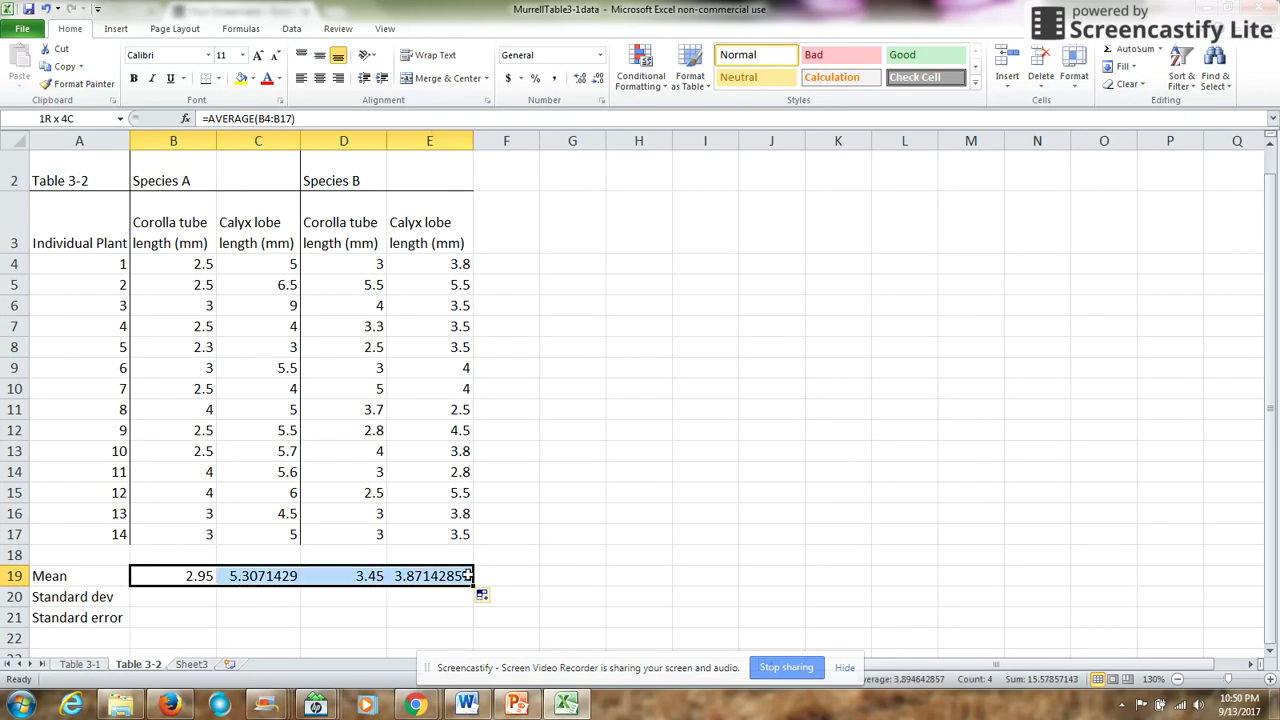
click(597, 80)
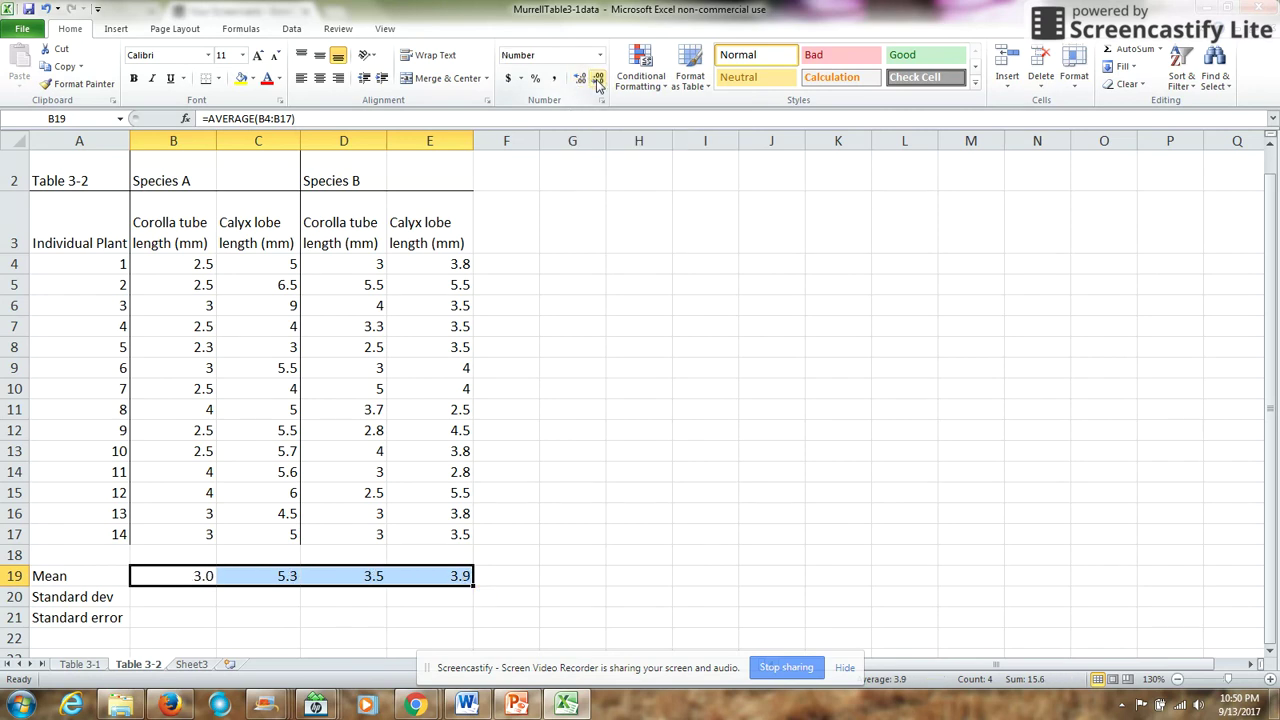
click(597, 80)
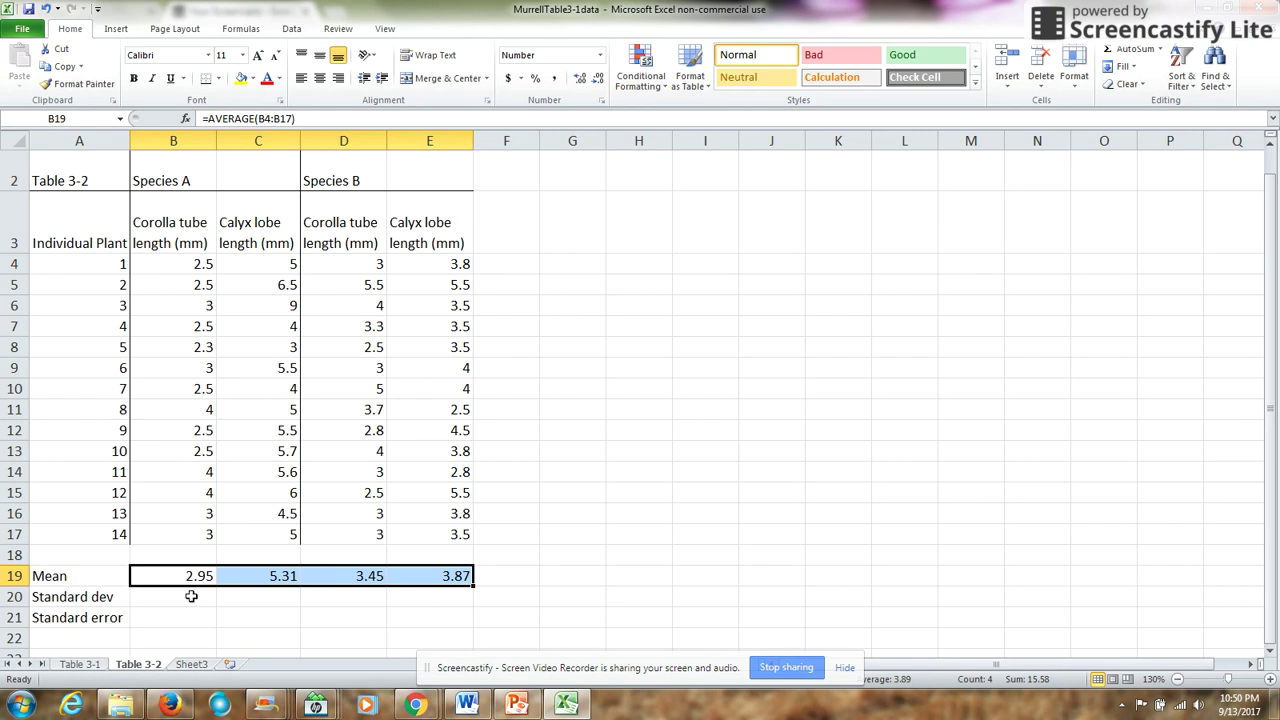
Step: Calculate the standard deviation of Species A's corolla tube lengths in B20 with =STDEV(B4:B17)
click(191, 596)
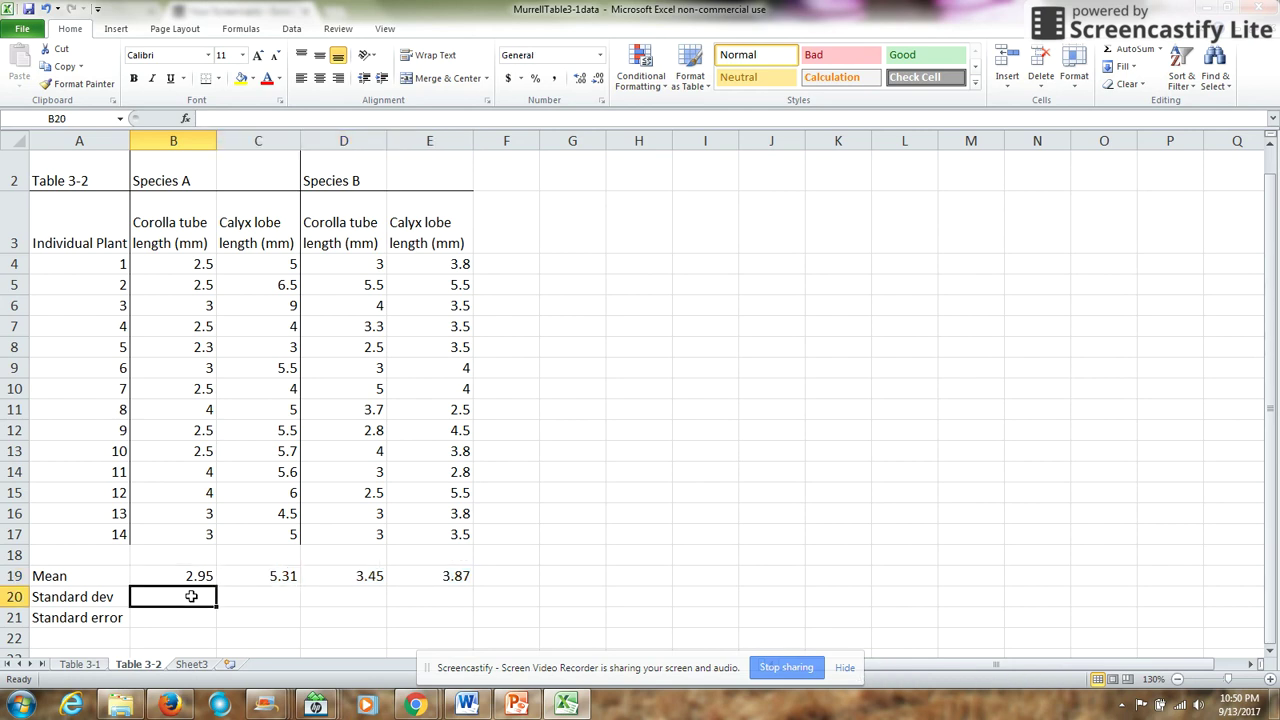
text(=)
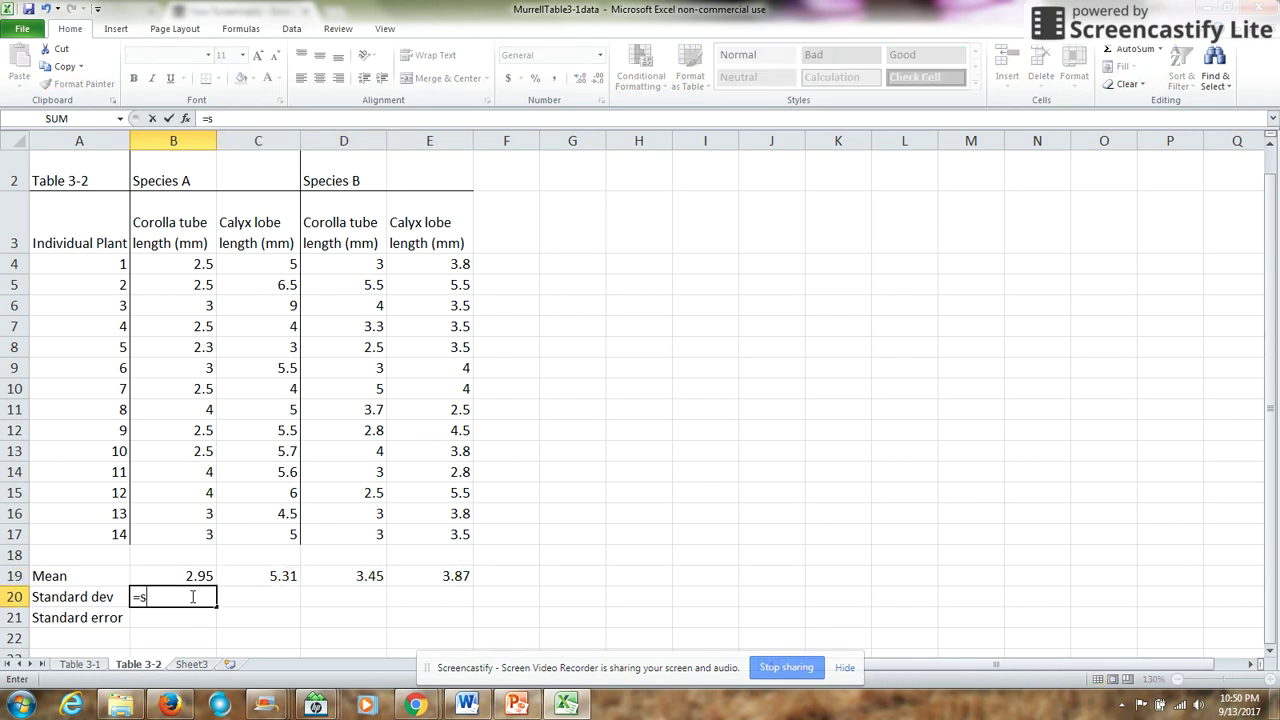
text(stdev)
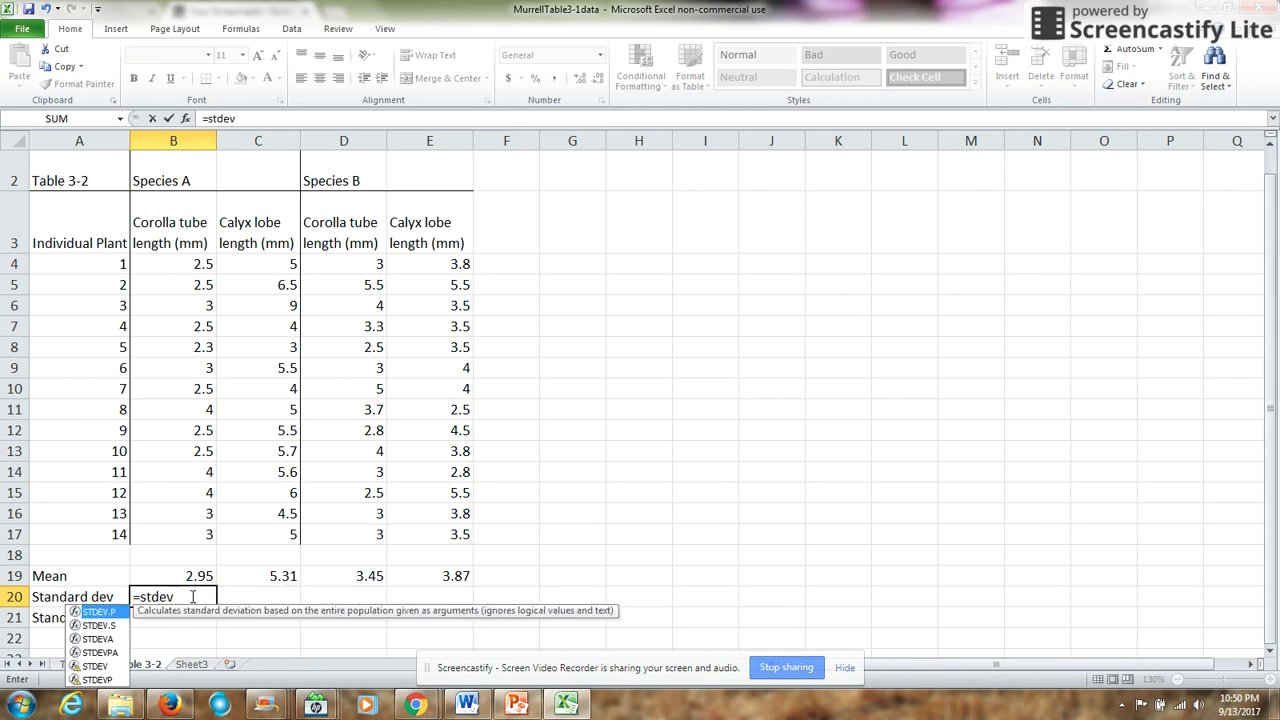
double_click(192, 596)
click(192, 596)
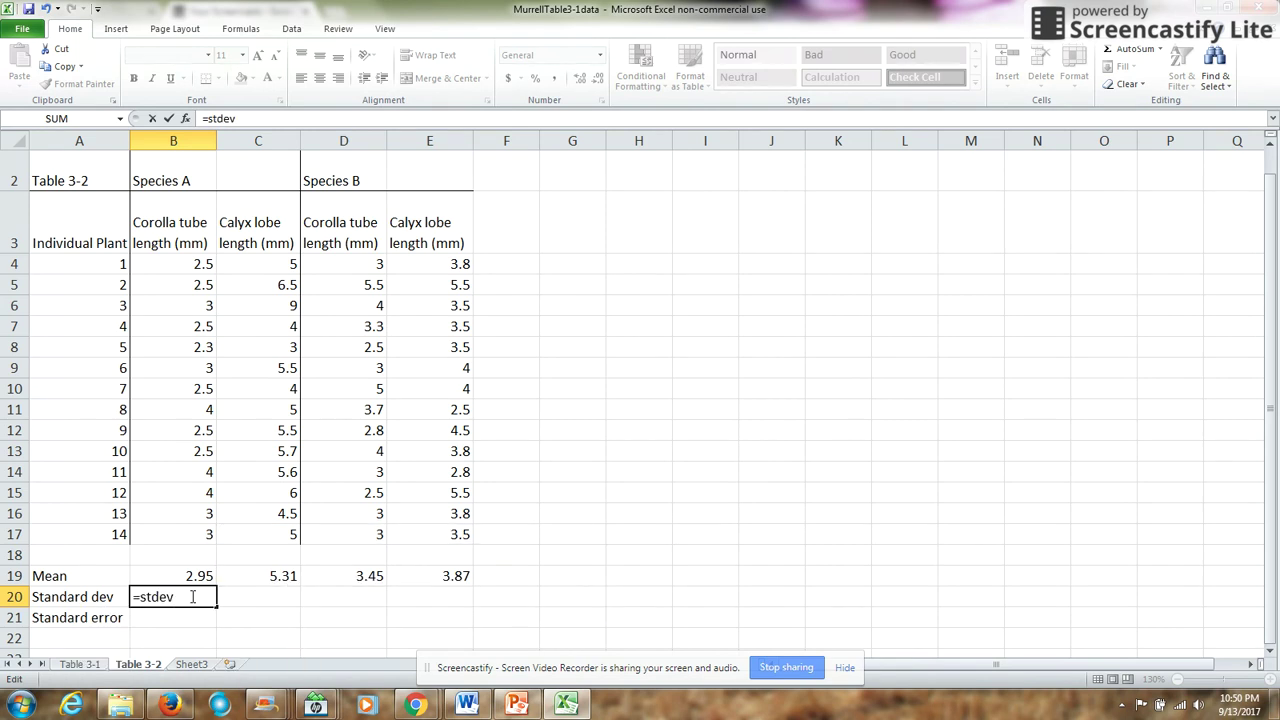
text(()
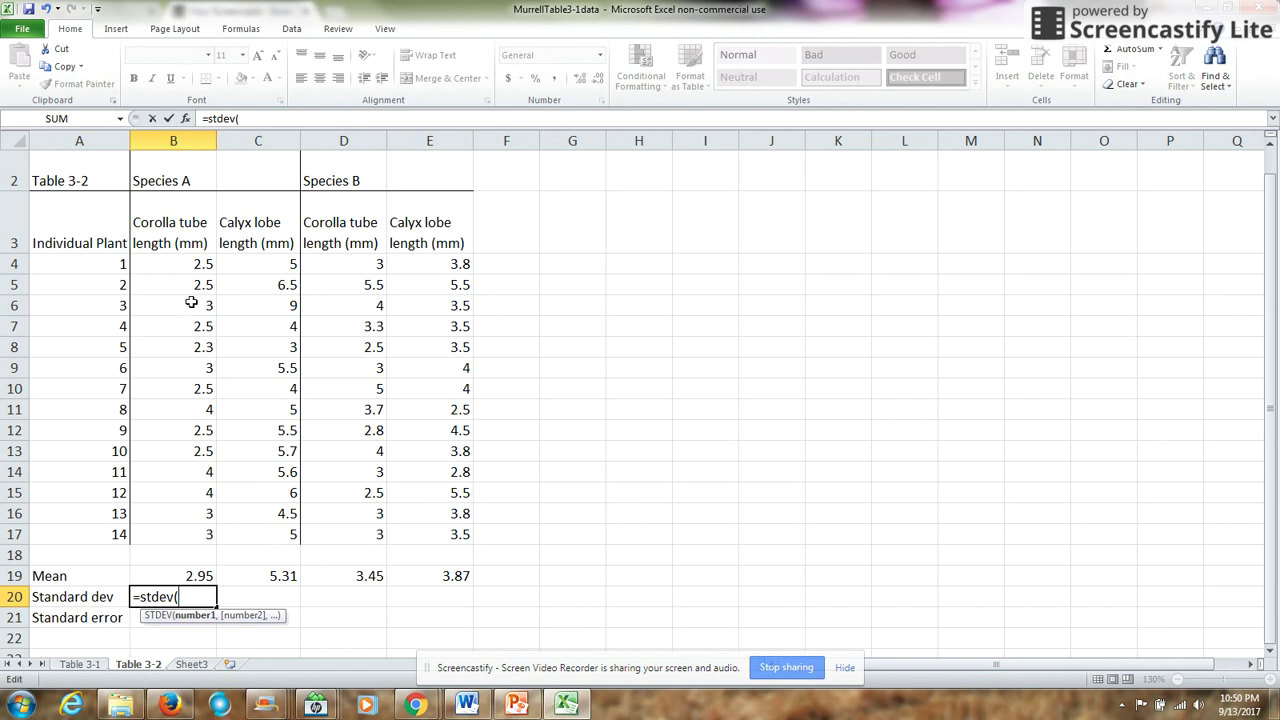
drag(191, 264, 192, 537)
text())
key(Return)
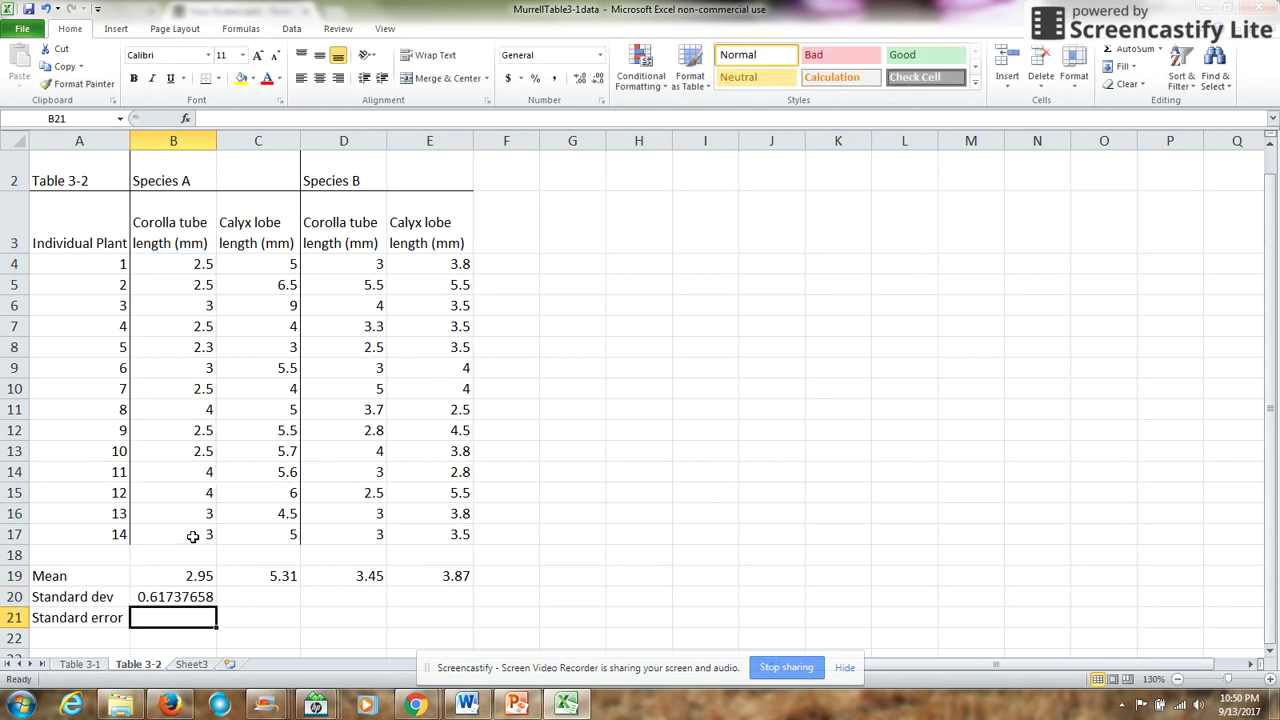
Step: Fill the standard deviation formula from B20 across to E20 and format the row to two decimal places
click(197, 597)
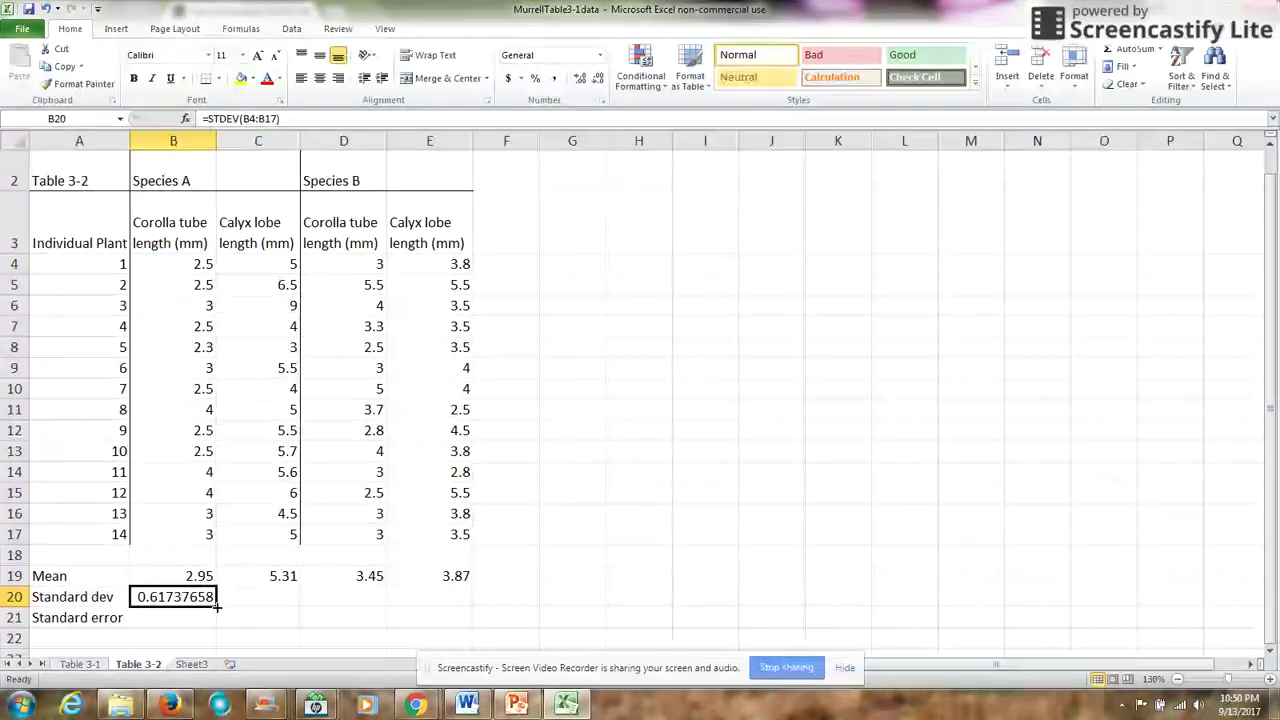
drag(216, 606, 447, 600)
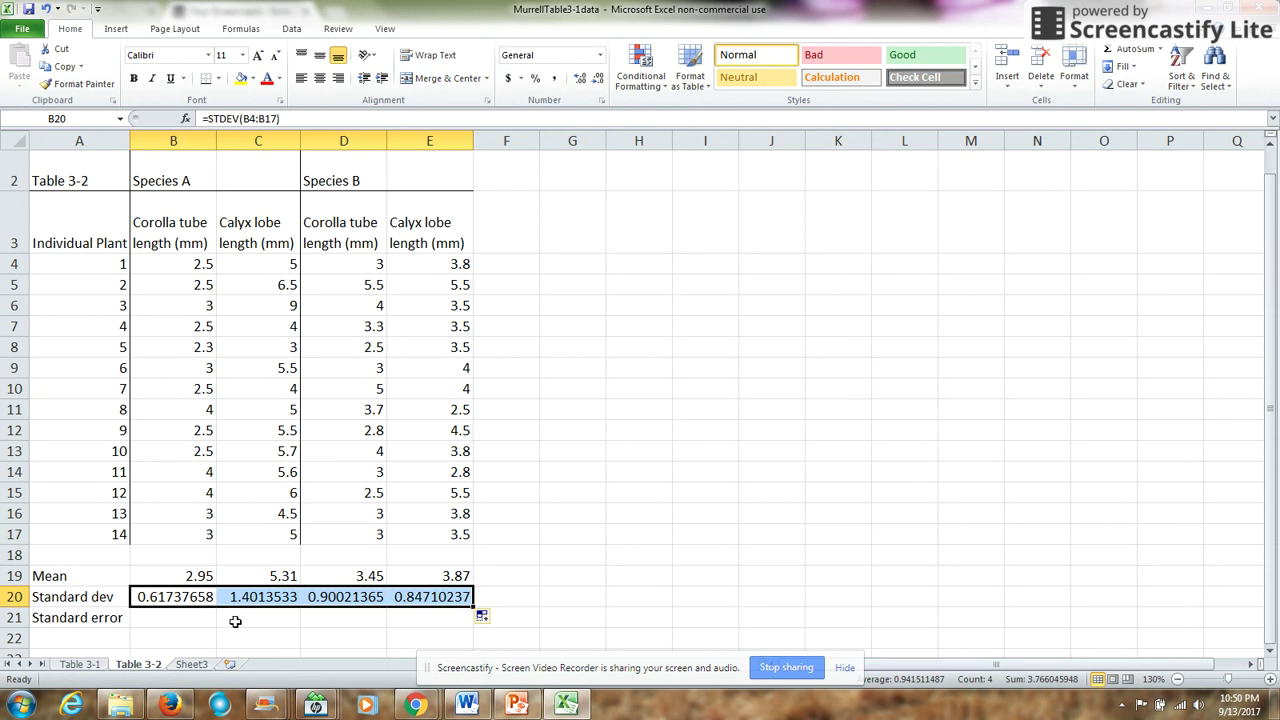
click(596, 80)
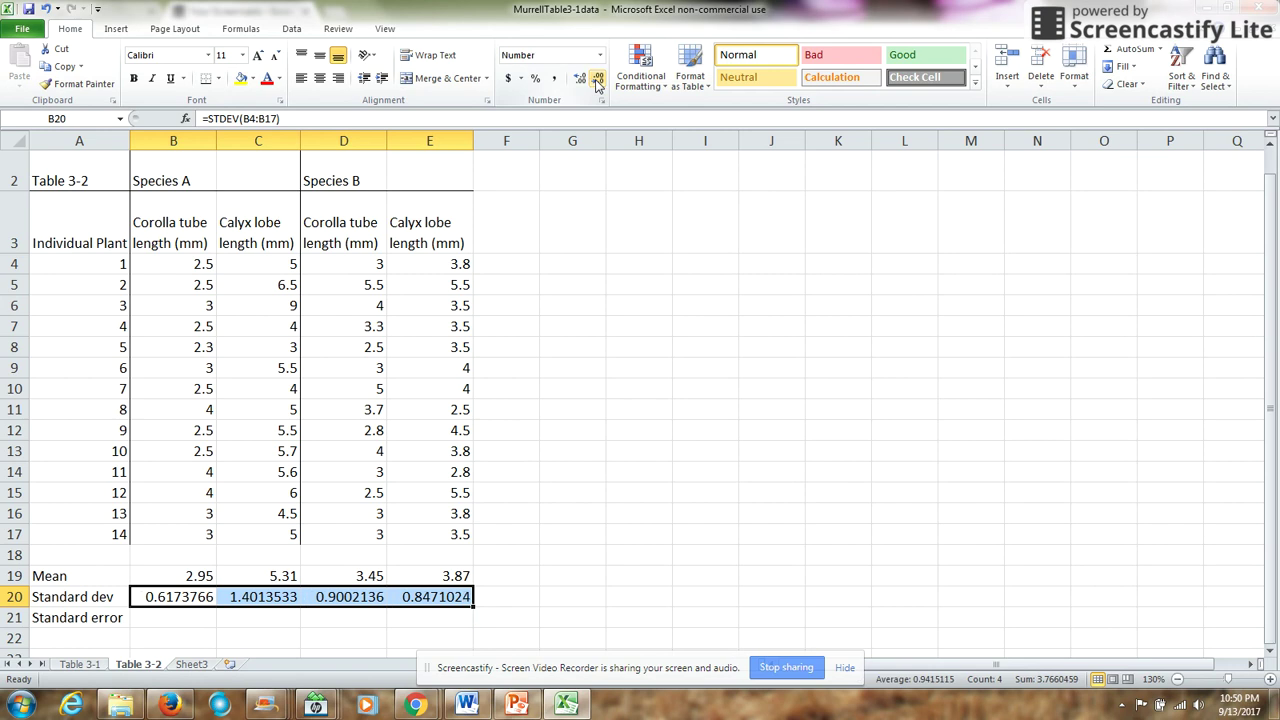
click(596, 80)
click(596, 80)
click(596, 80)
click(596, 80)
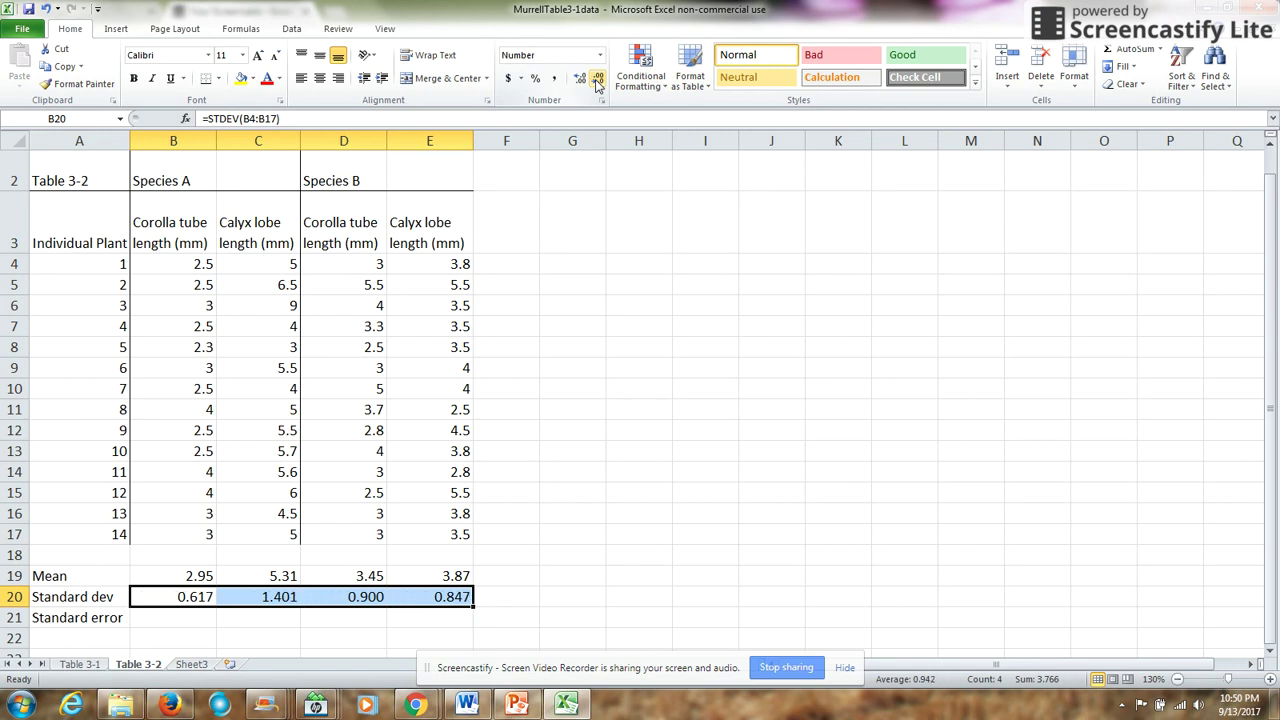
click(596, 80)
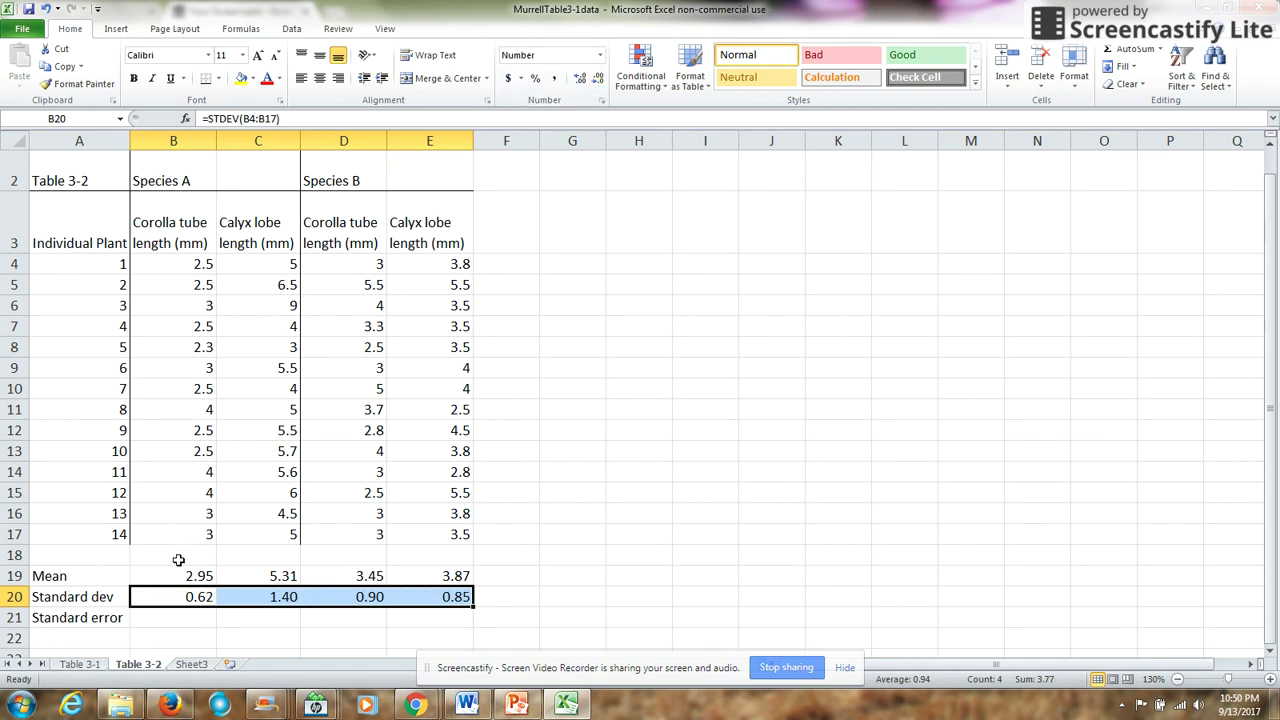
Step: Calculate the standard error of Species A's corolla tube lengths in B21 with =B20/SQRT(COUNT(B4:B17))
click(168, 618)
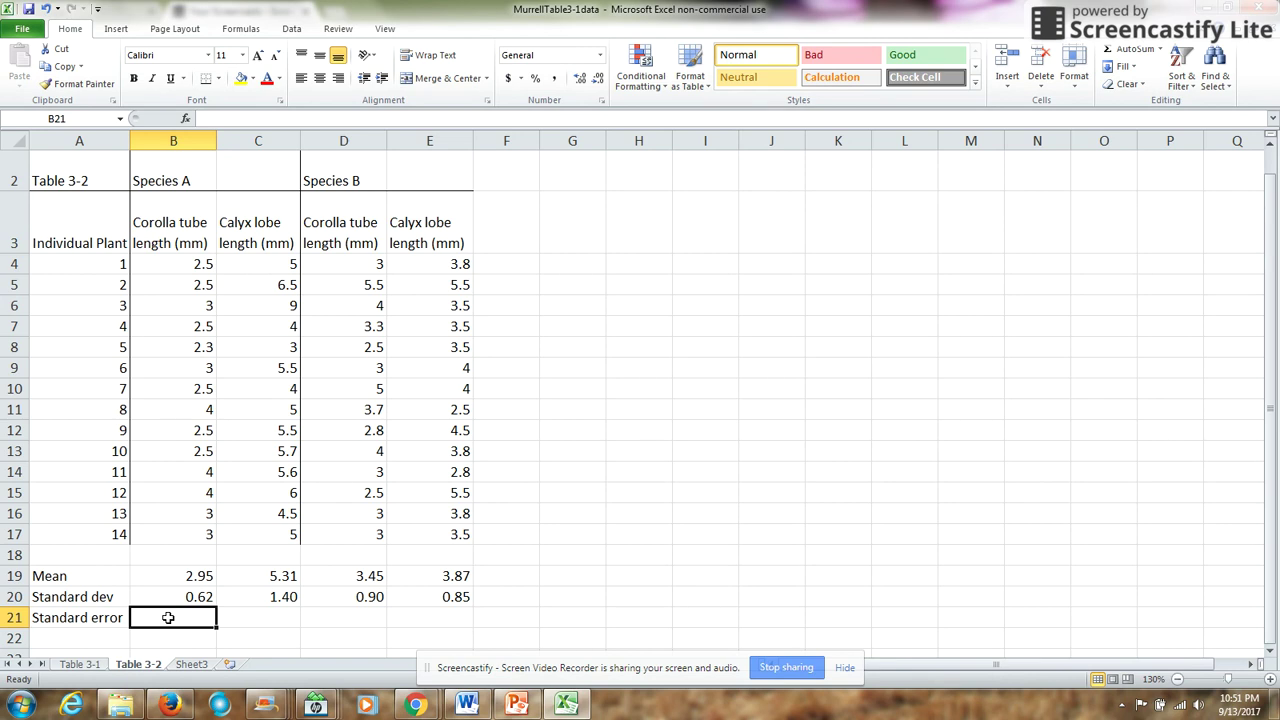
text(=)
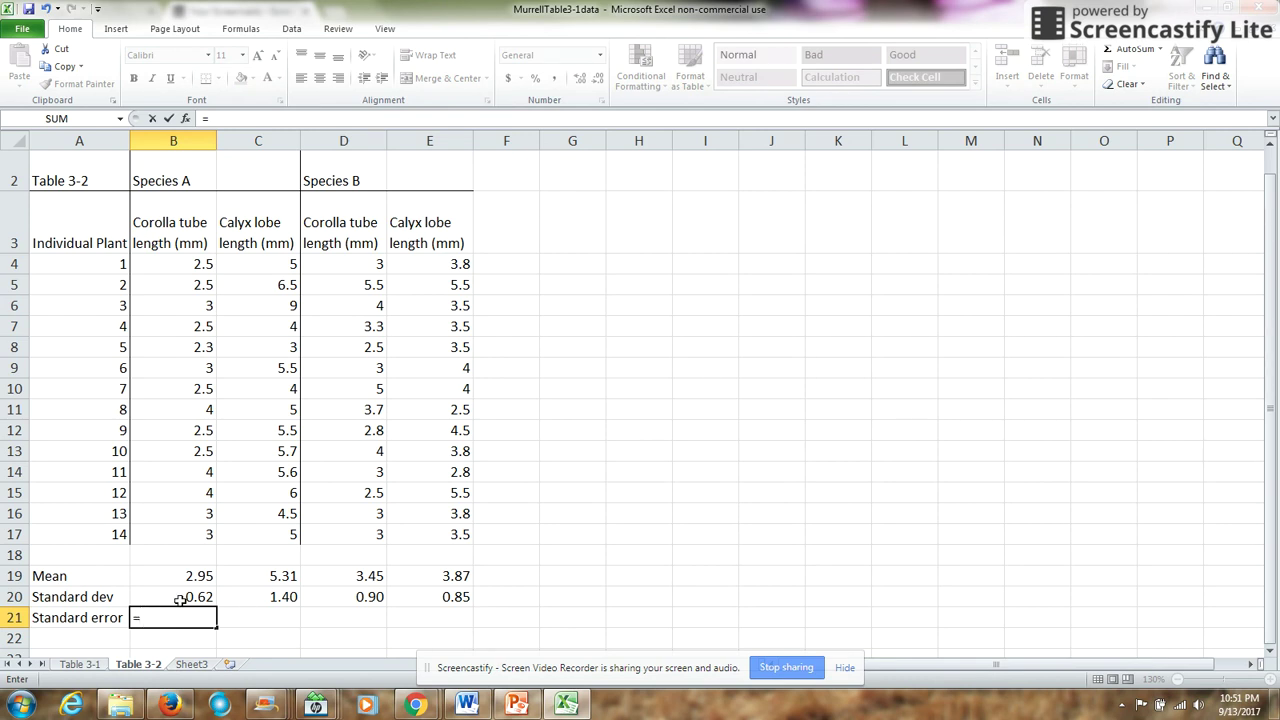
click(179, 598)
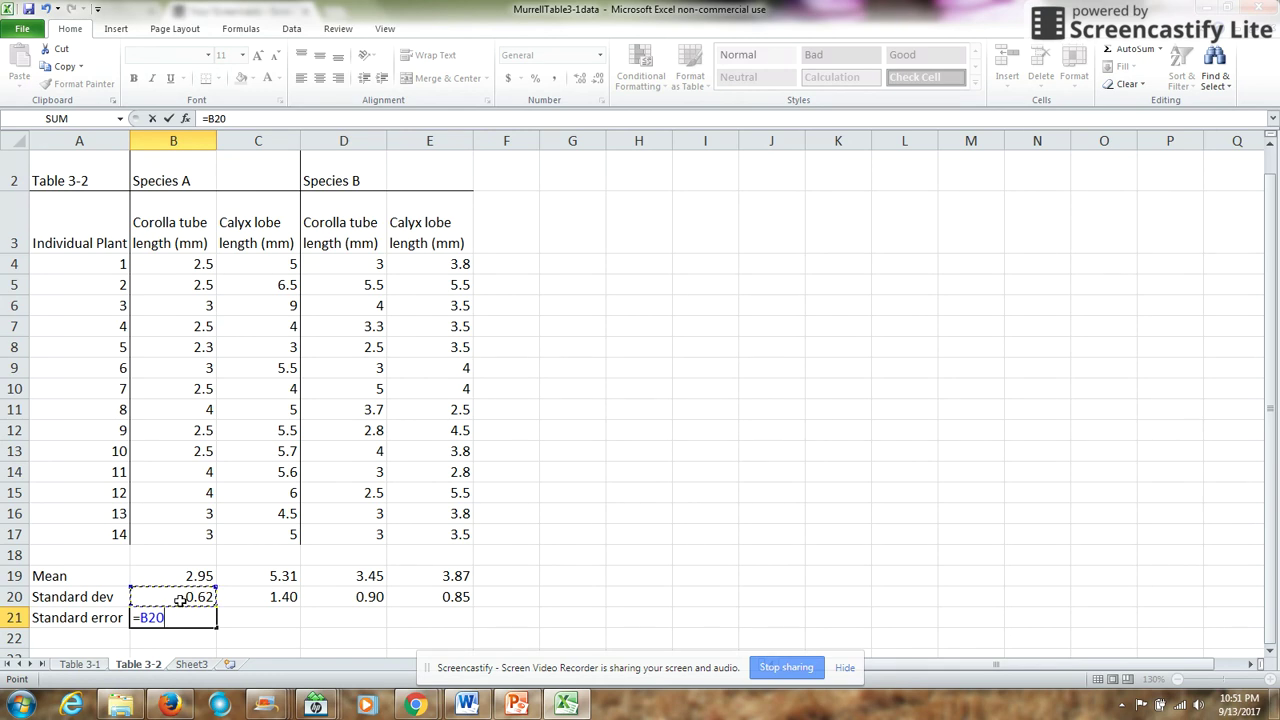
text(/sqrt)
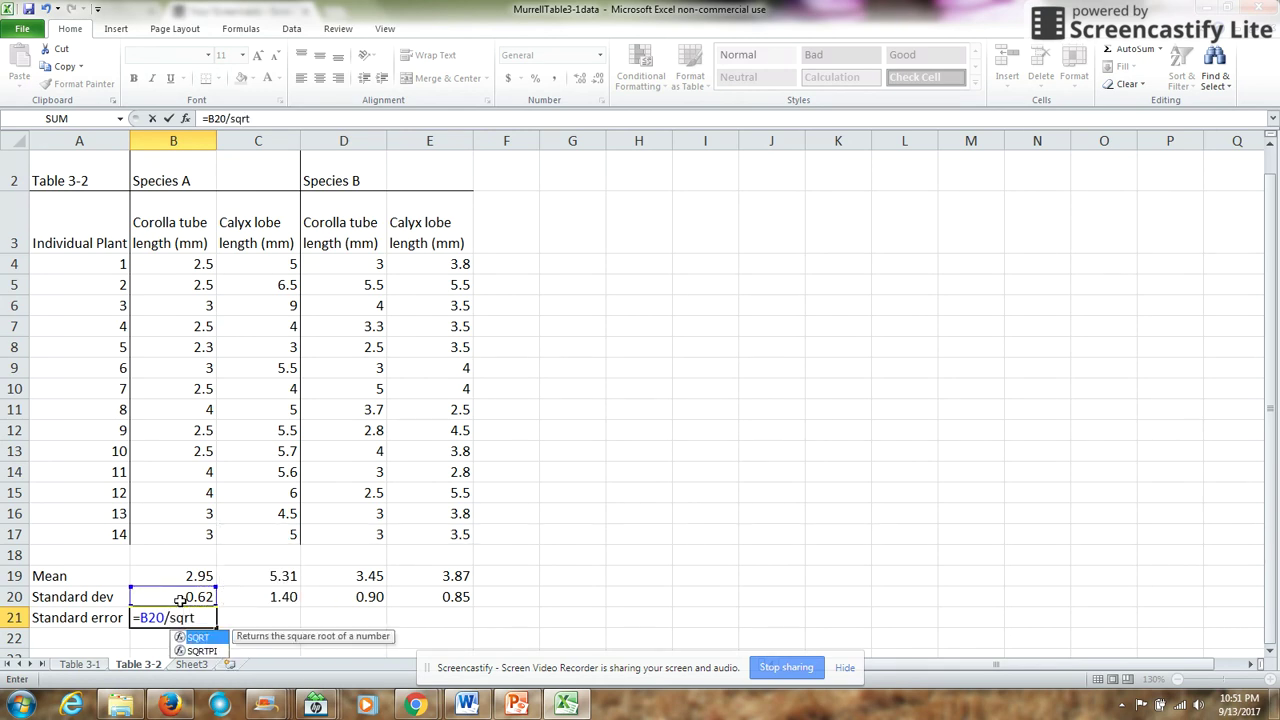
text(()
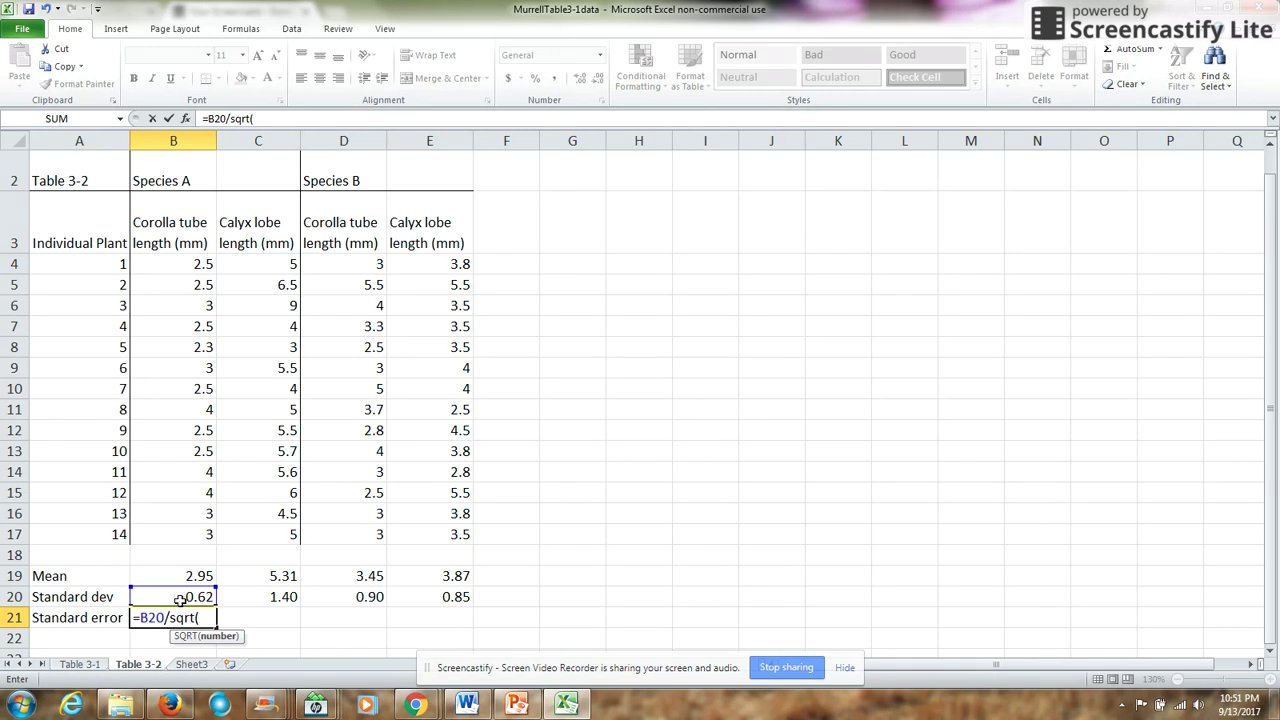
text(count()
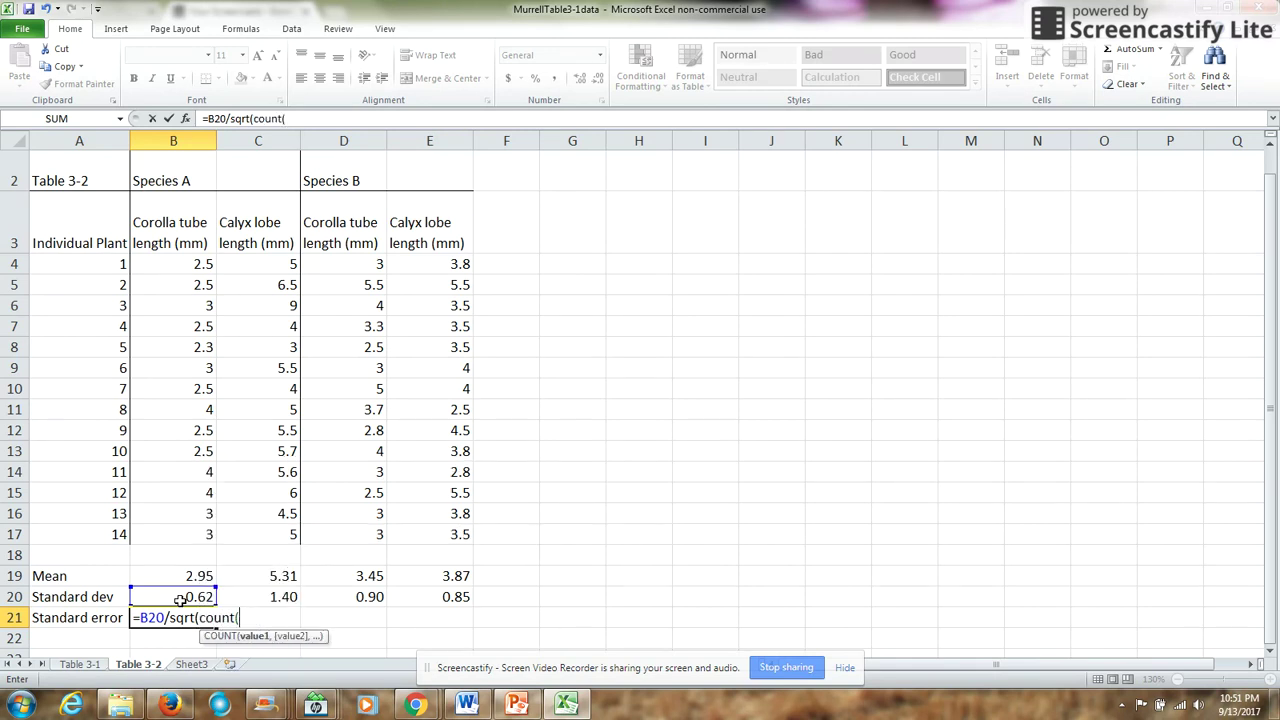
drag(182, 266, 180, 536)
text())
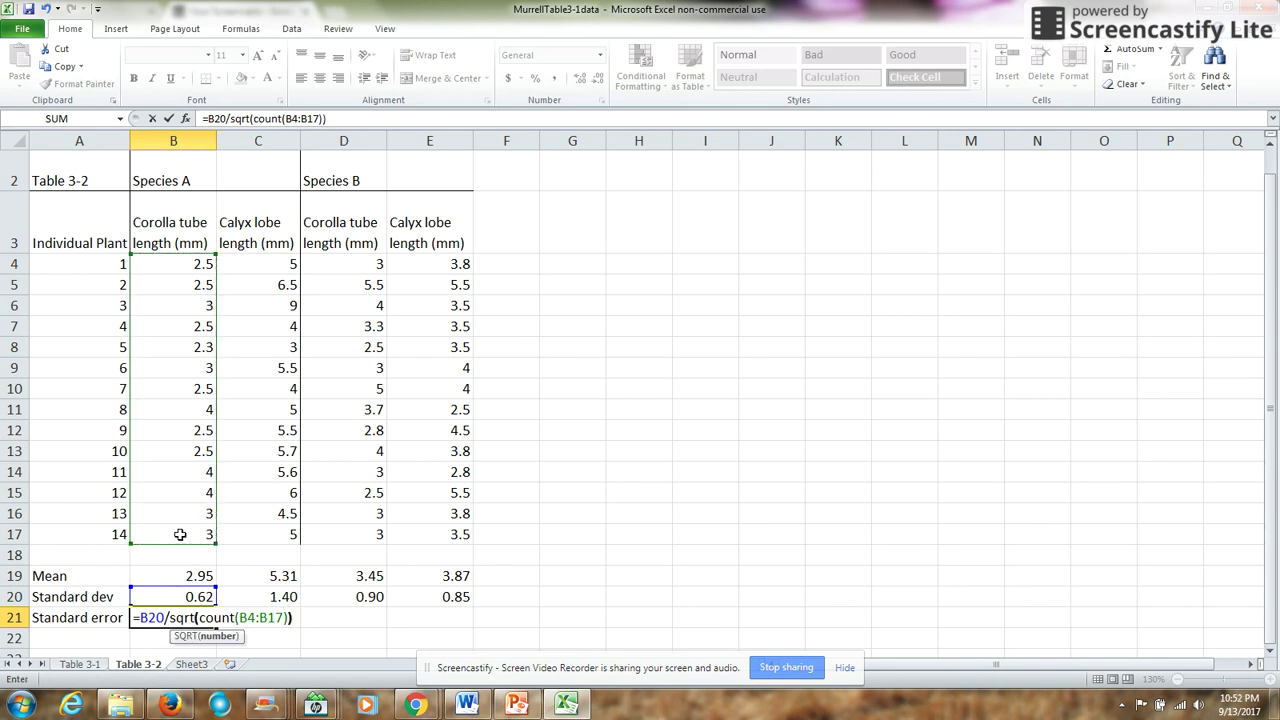
key(Return)
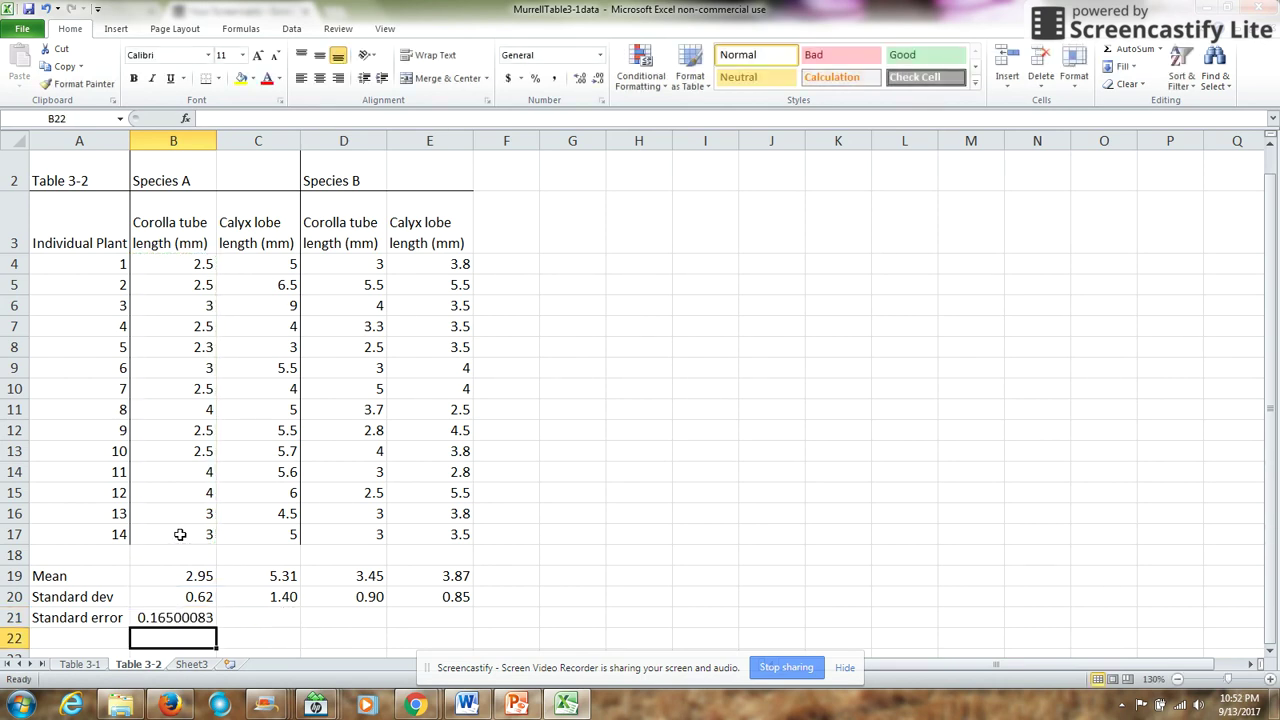
Step: Fill the standard error formula from B21 across to E21 and format the row to two decimal places
click(182, 624)
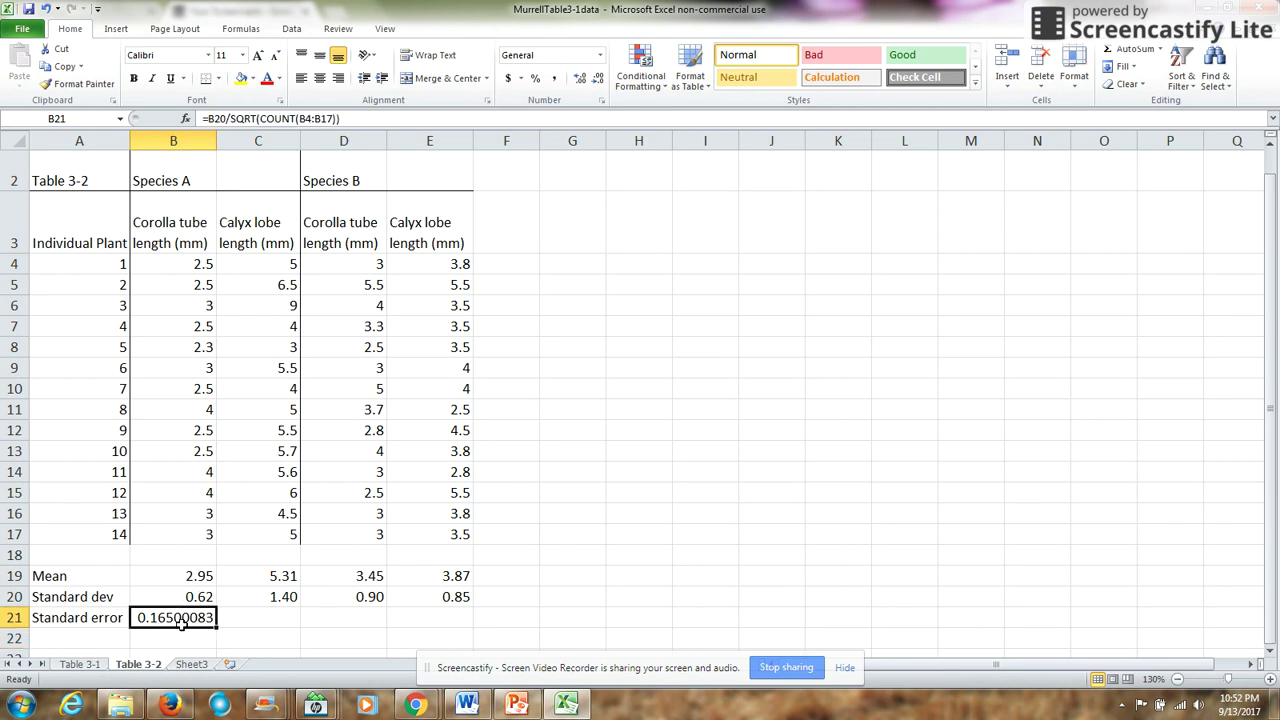
drag(217, 627, 444, 622)
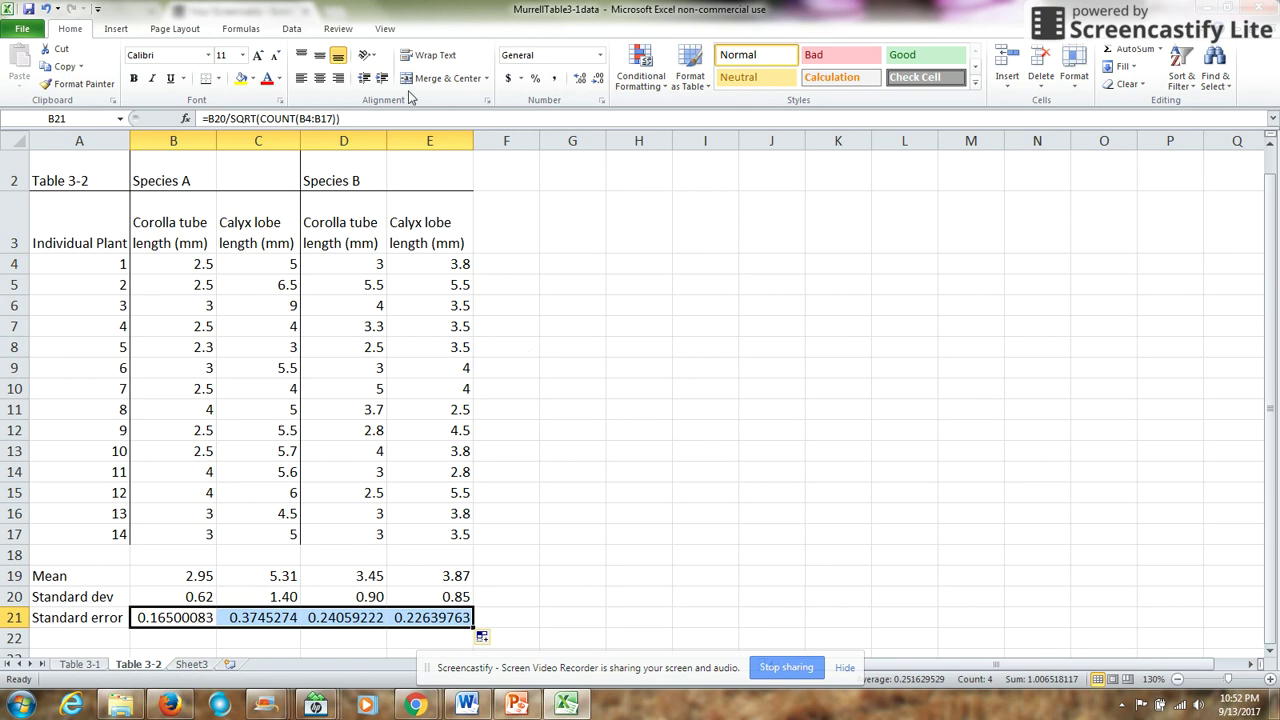
click(596, 80)
click(596, 80)
click(596, 80)
click(596, 80)
click(596, 80)
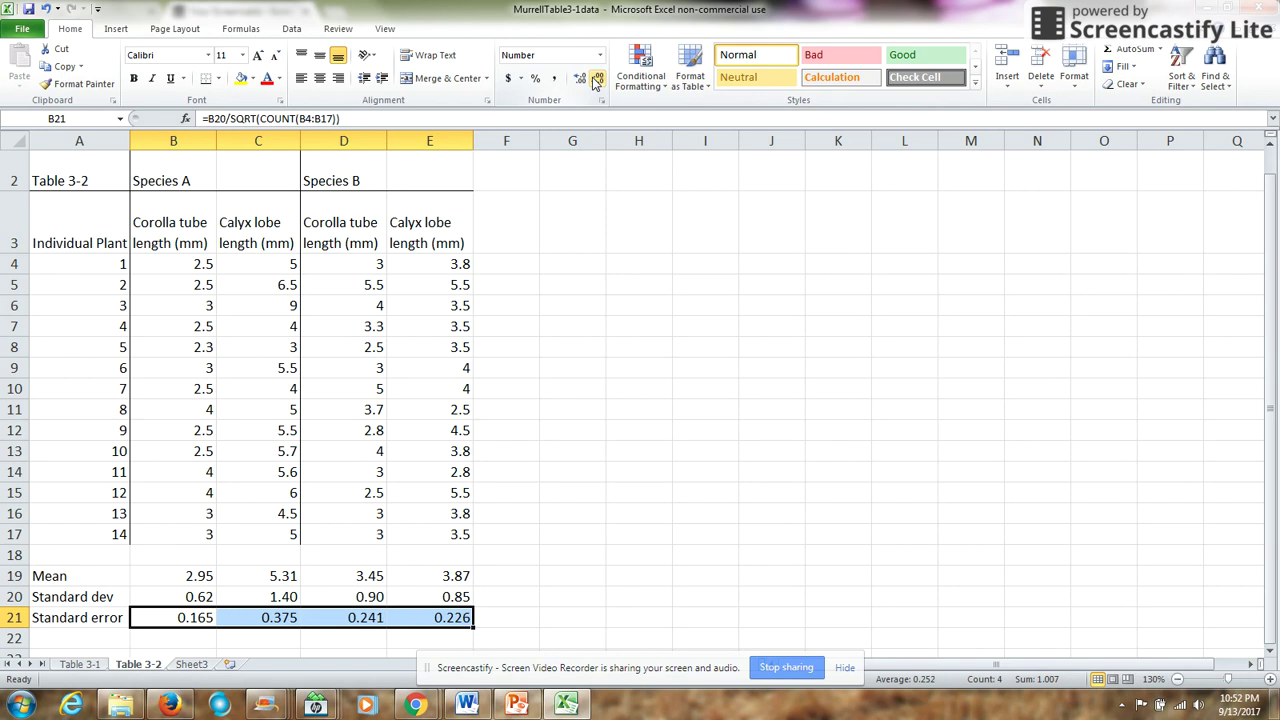
click(596, 80)
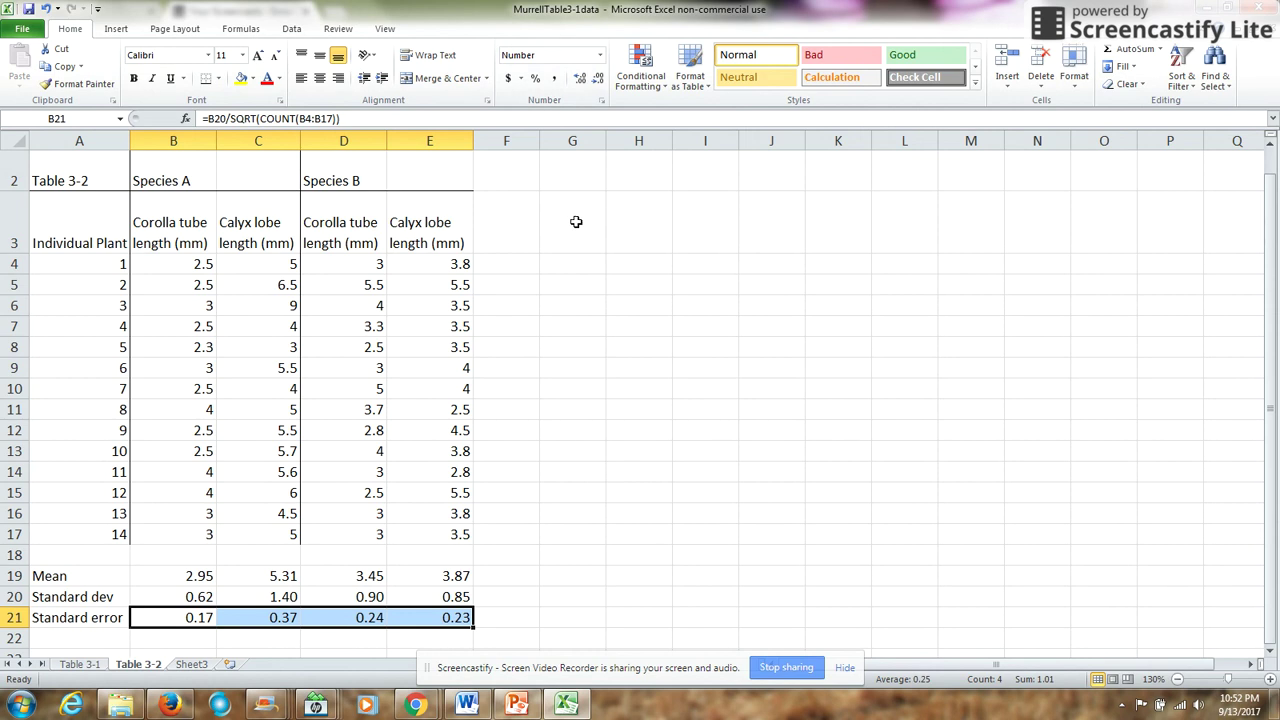
click(587, 260)
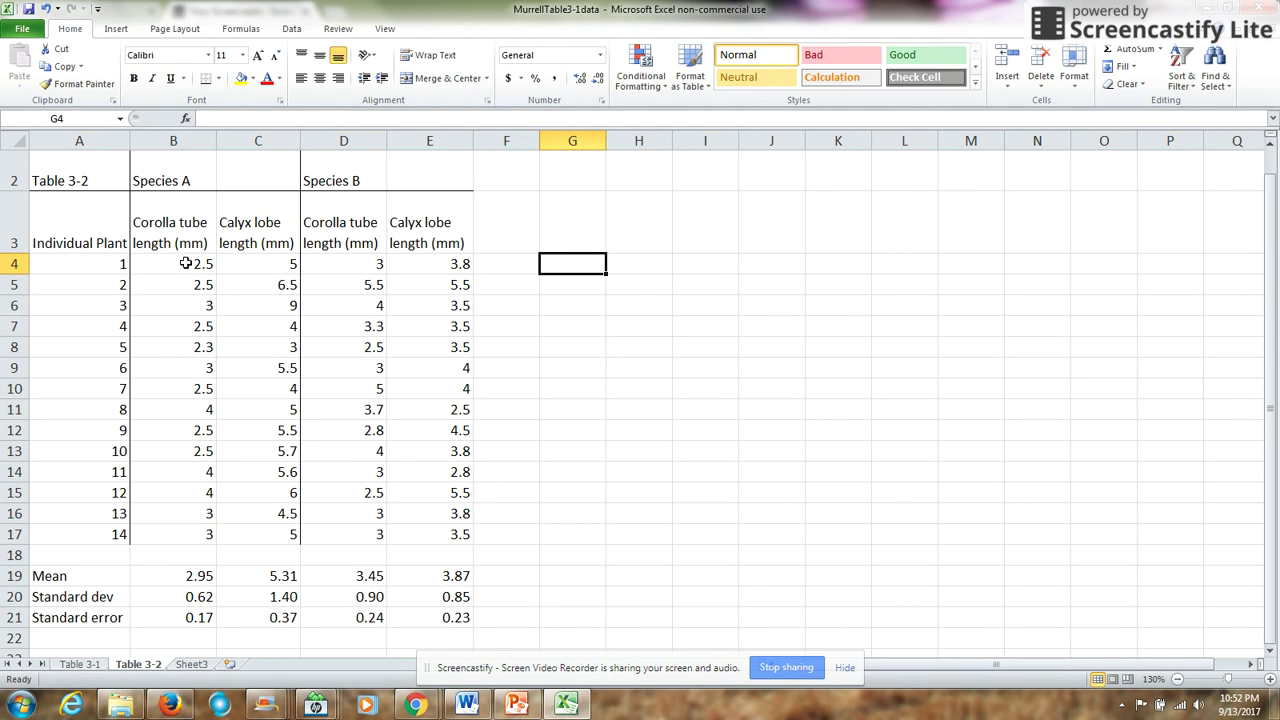
Step: Insert a markers-only scatter chart from Species A's corolla tube and calyx lobe data in B3:C17
drag(180, 229, 246, 532)
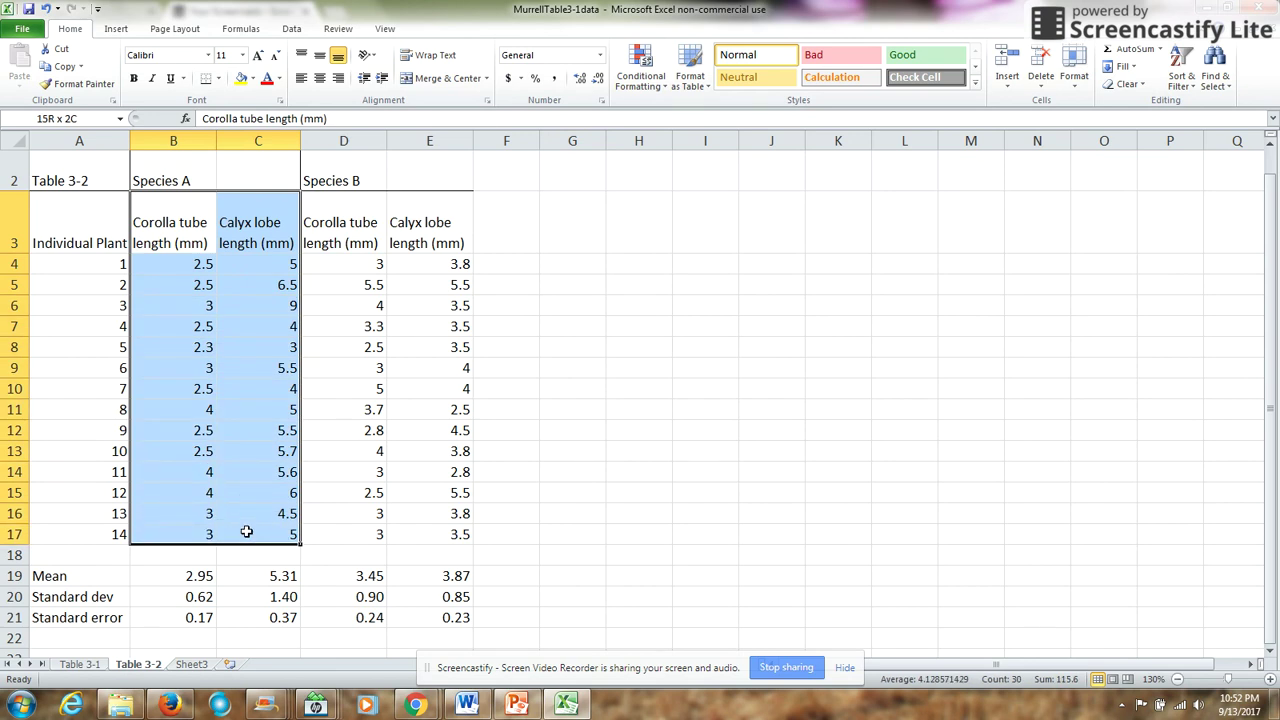
drag(246, 532, 246, 532)
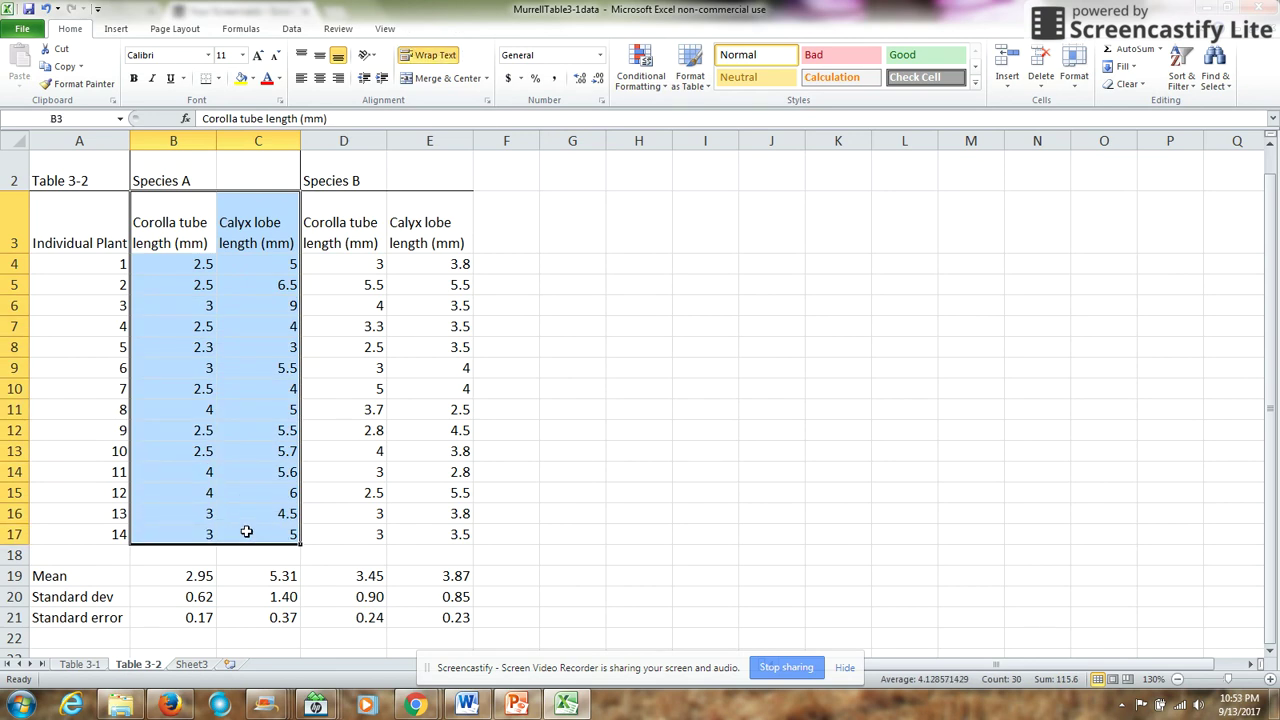
click(118, 32)
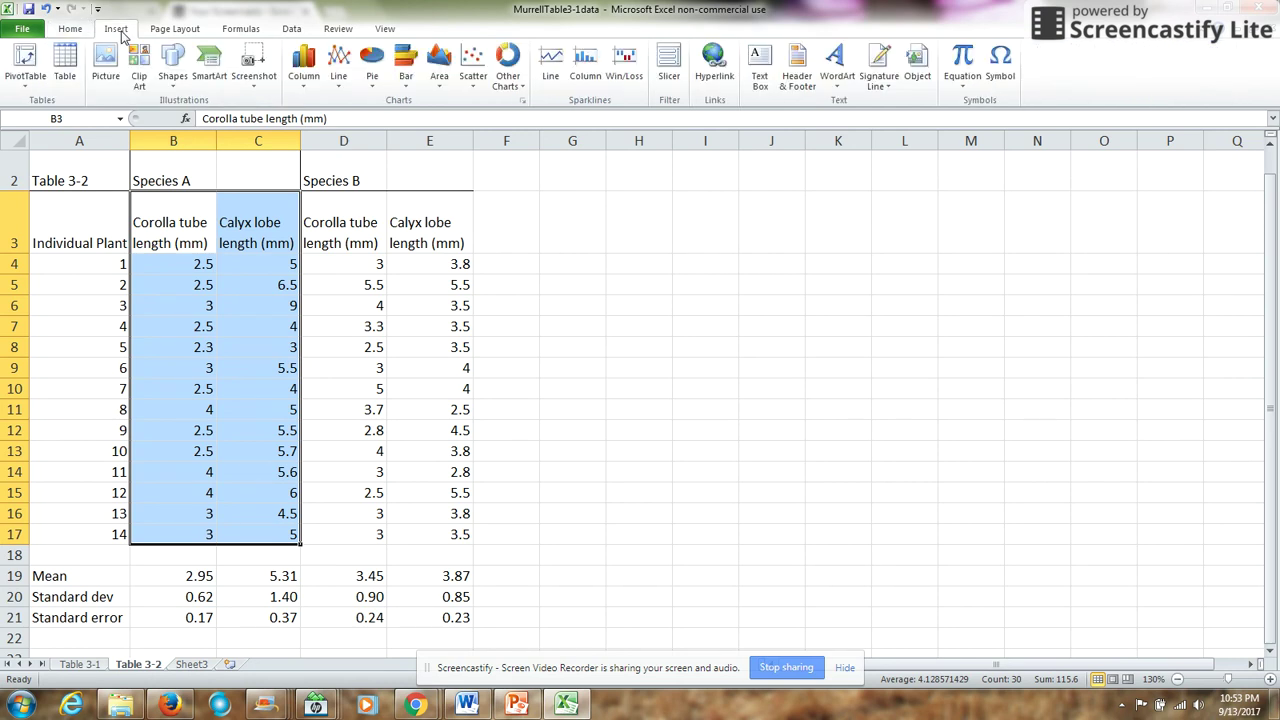
click(467, 81)
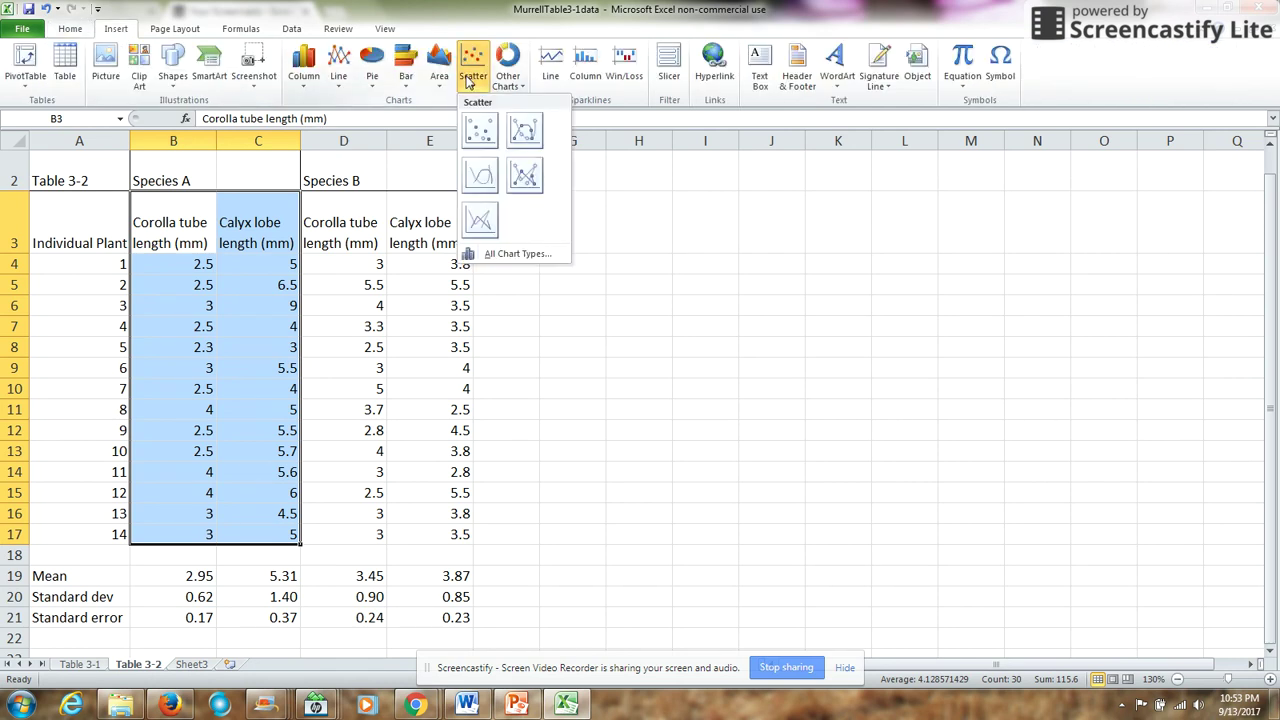
click(480, 130)
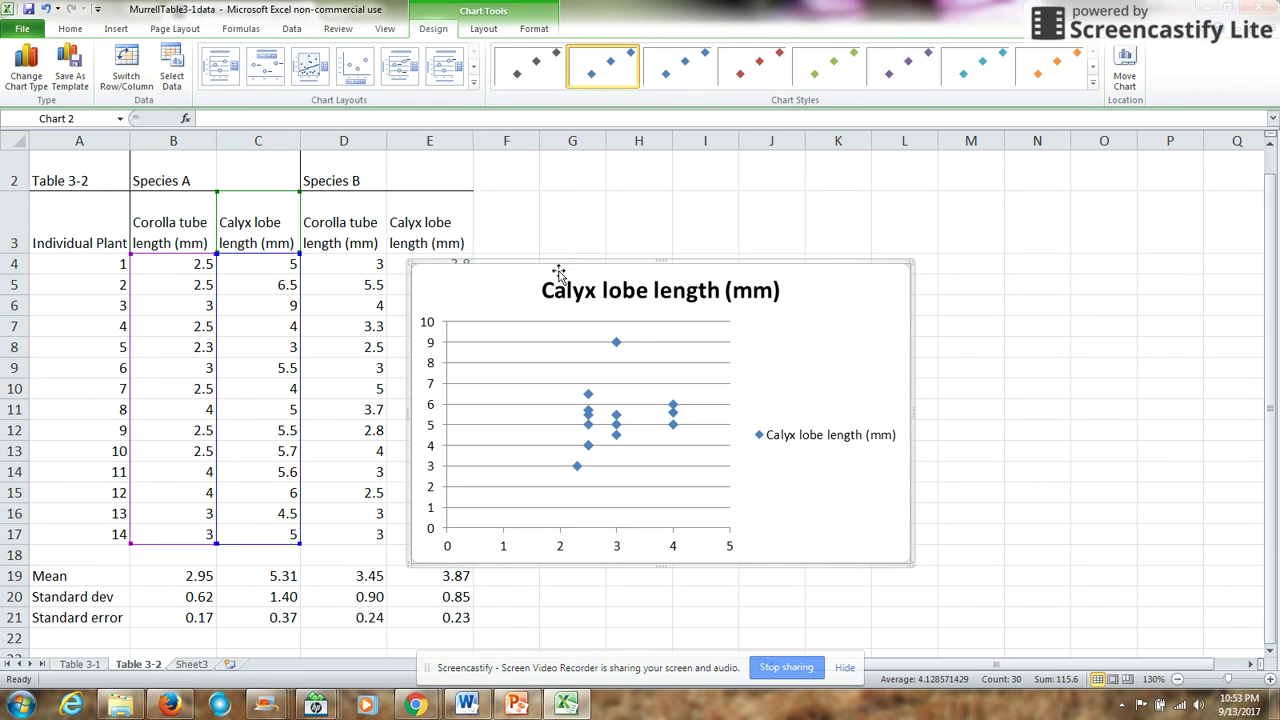
Step: Move the scatter chart clear of the data table, beside column E, and delete its chart title
drag(558, 263, 676, 198)
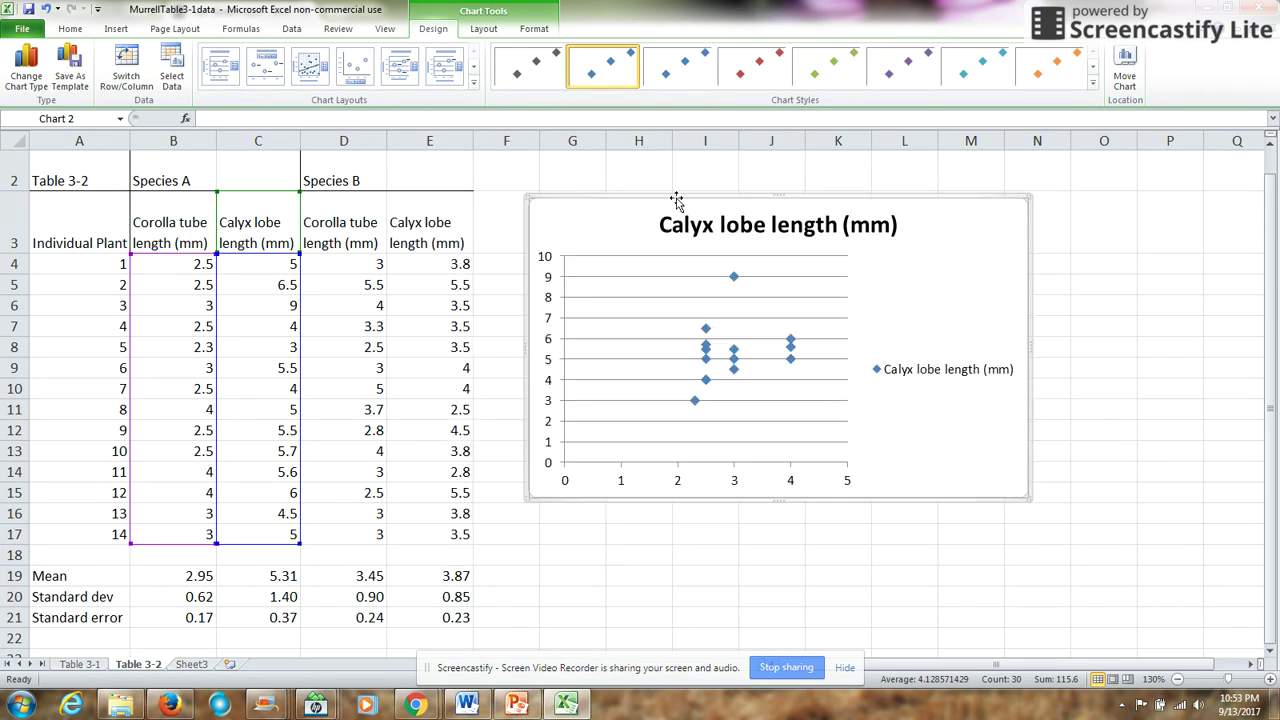
click(722, 224)
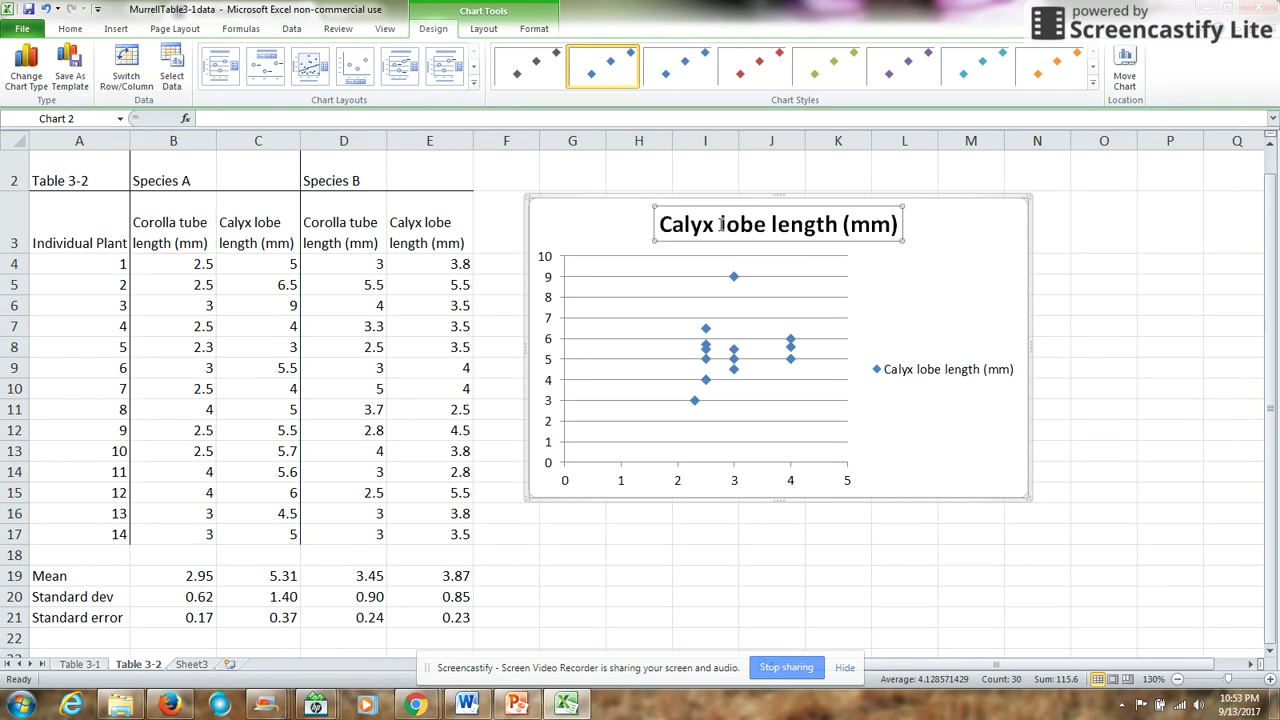
key(Delete)
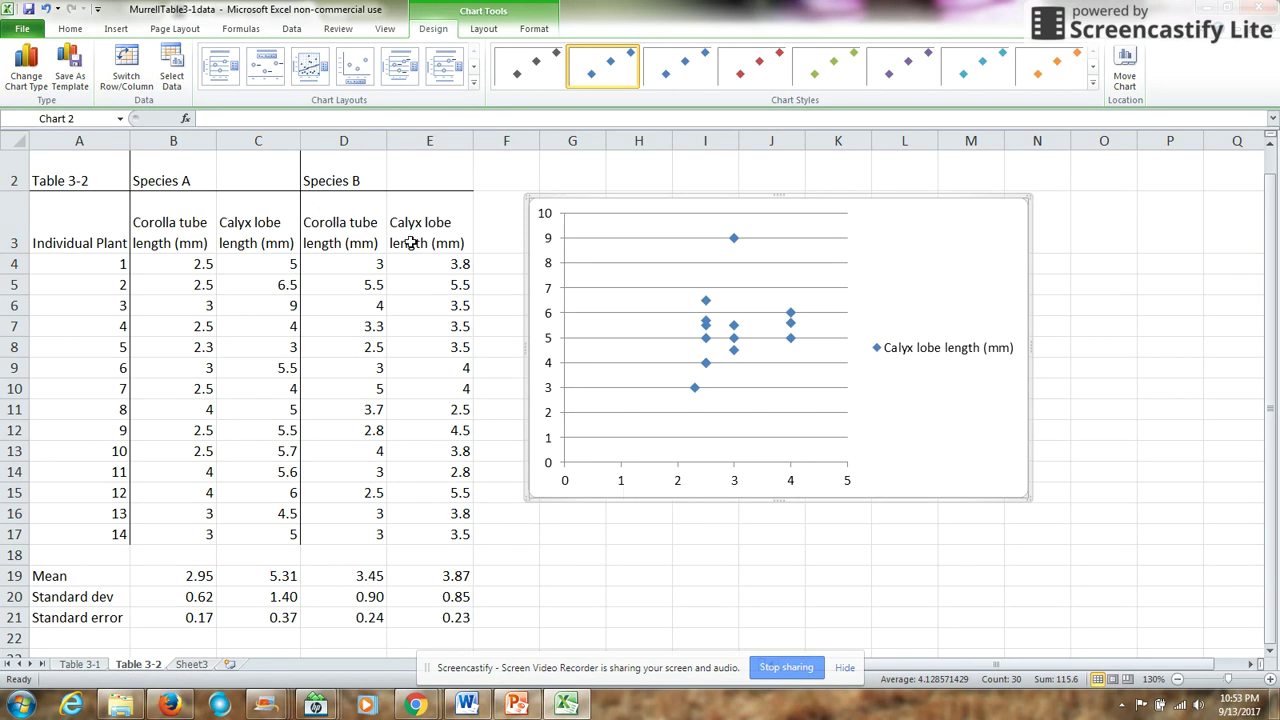
Step: Add a horizontal axis title below the axis reading "Corolla tube length (mm)"
click(484, 29)
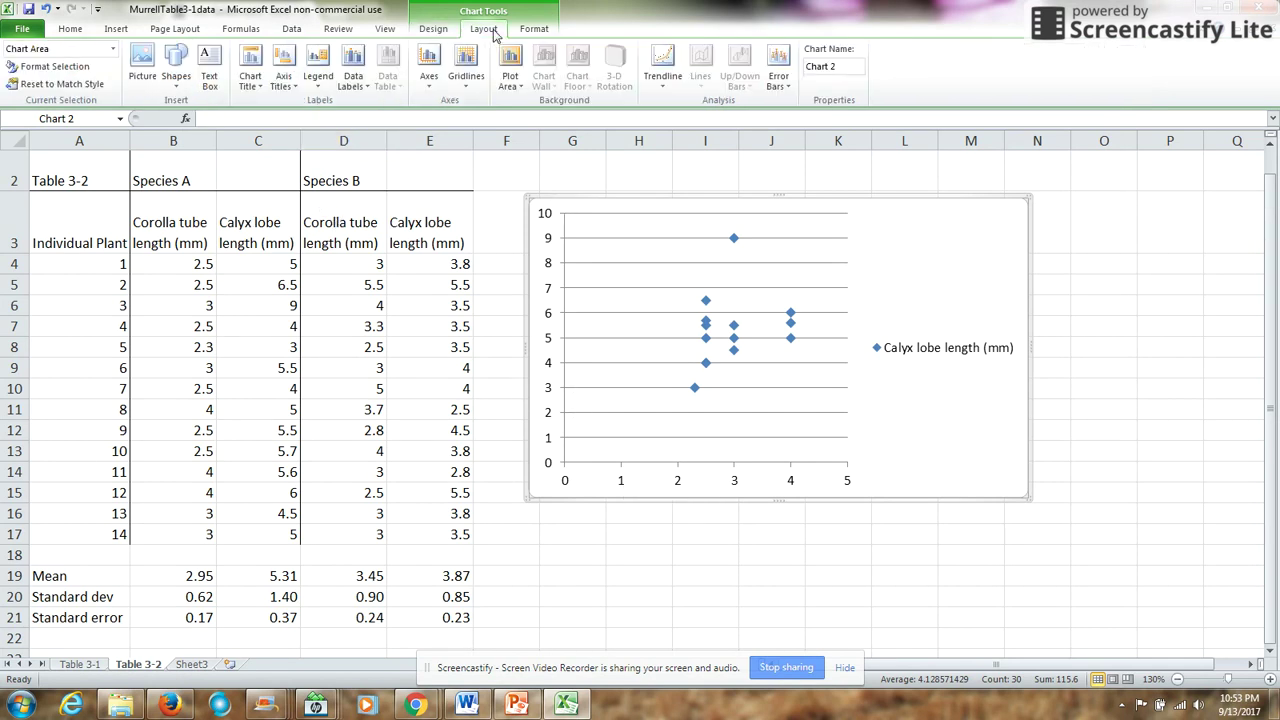
click(285, 63)
mouse_move(326, 106)
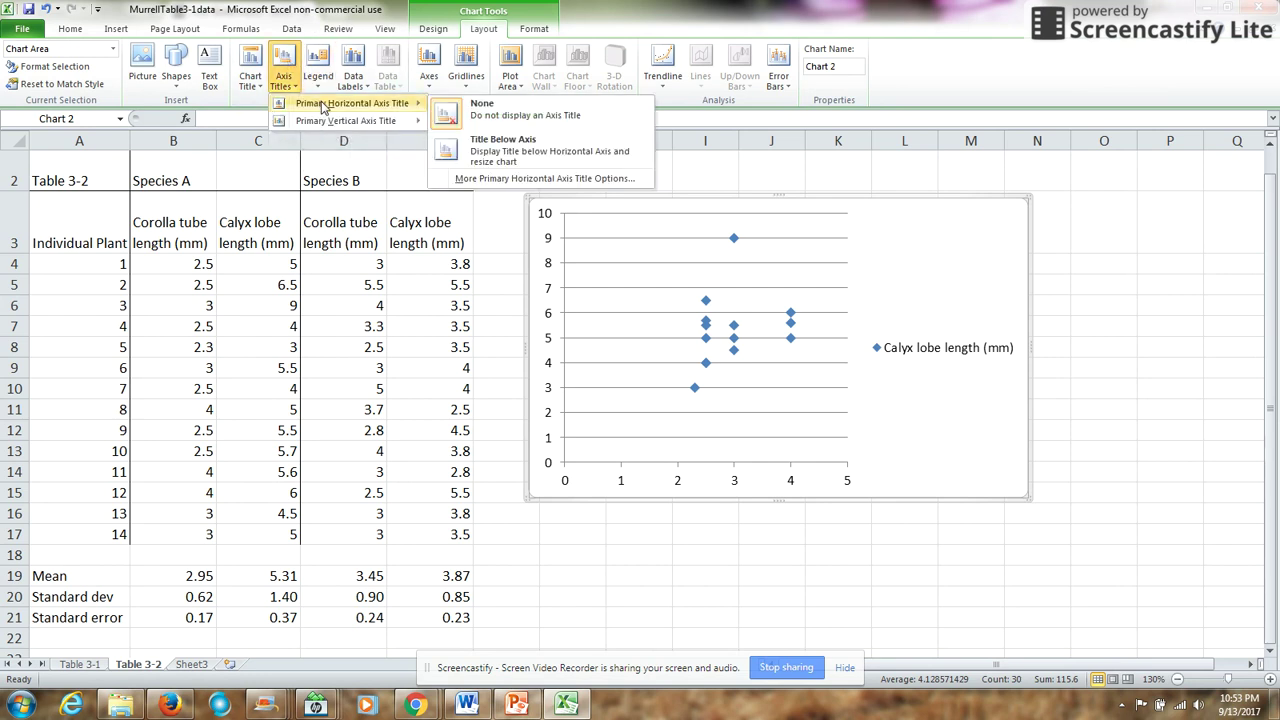
click(473, 150)
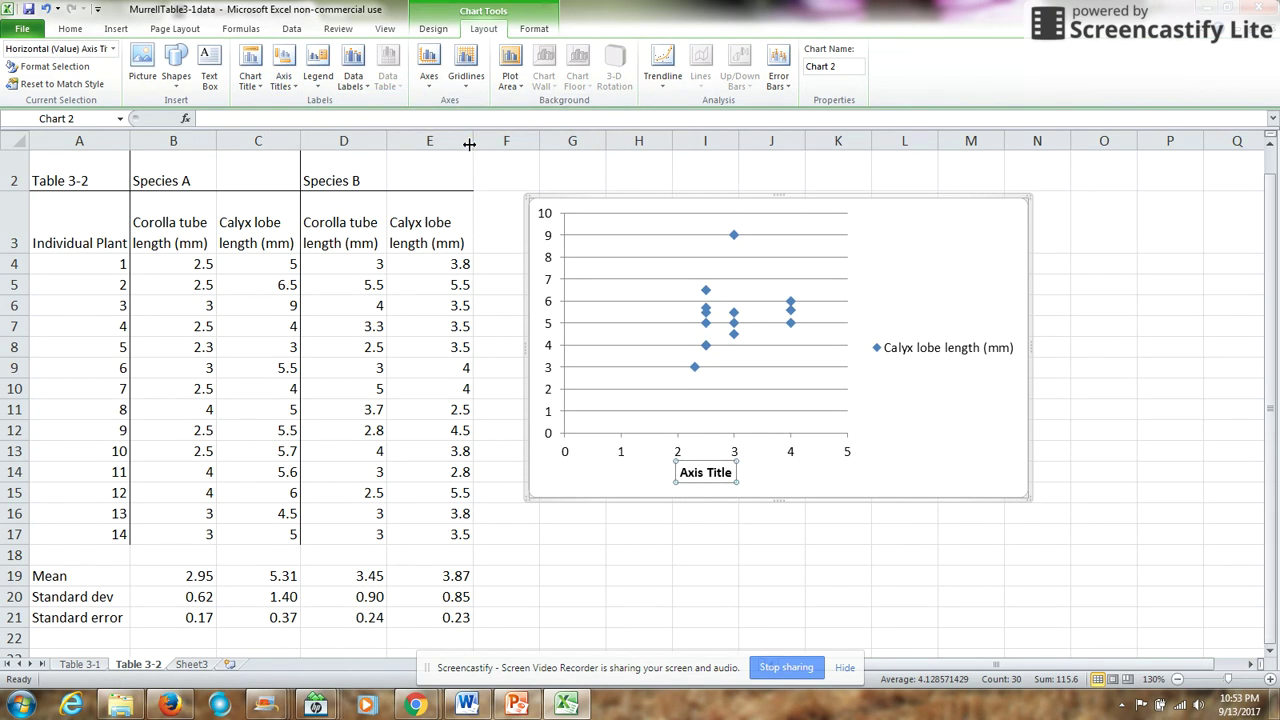
text(Corolla)
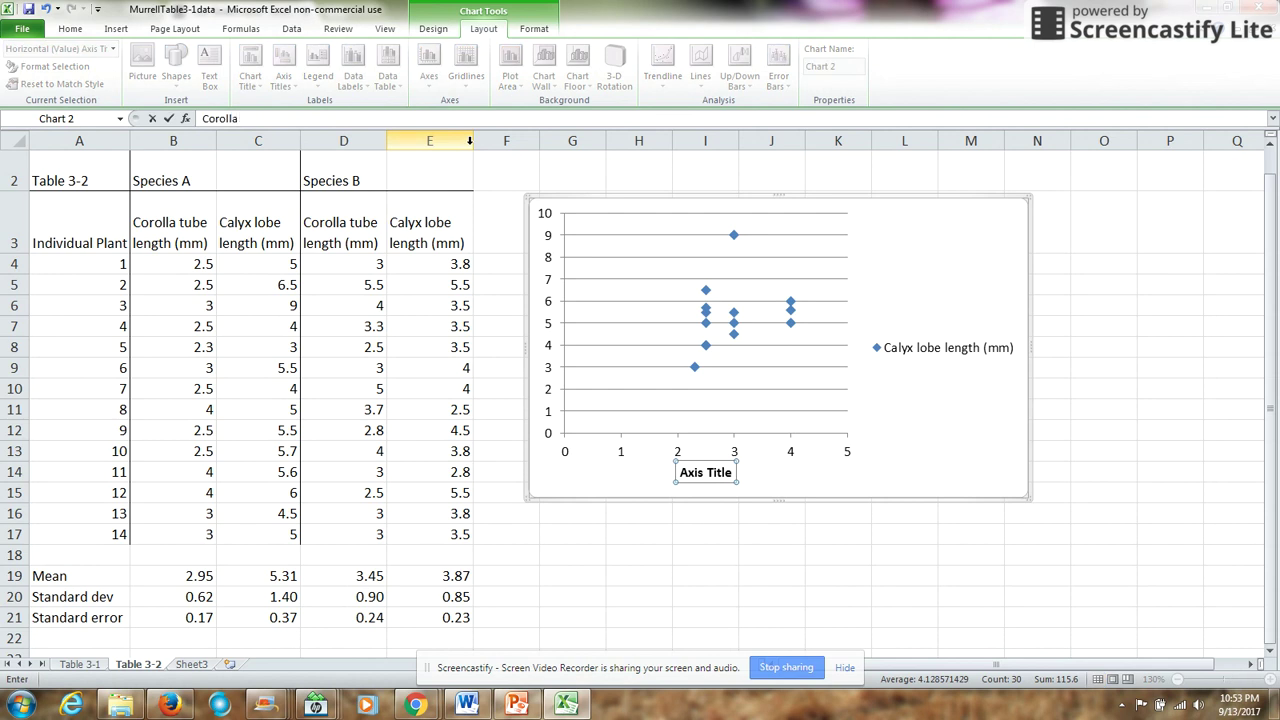
text( tube length (mm)
key(Return)
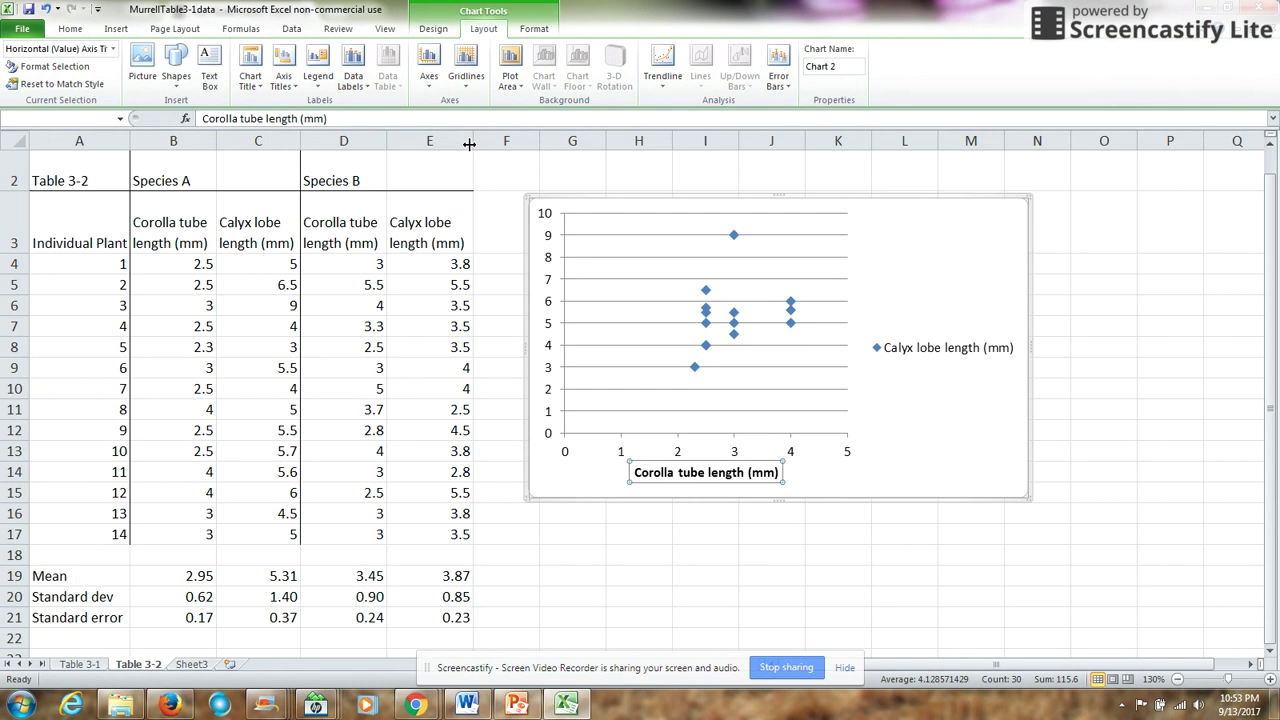
Step: Add a rotated vertical axis title reading "Calyx lobe length (mm)"
click(283, 68)
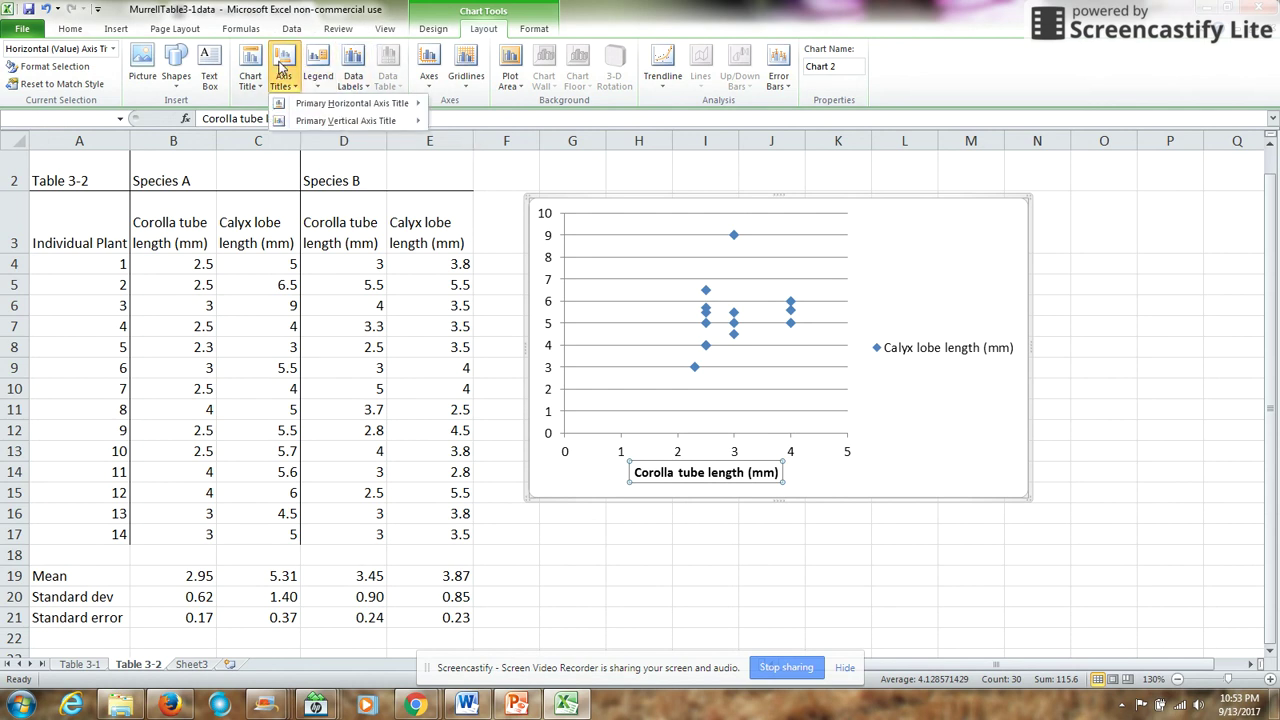
mouse_move(312, 124)
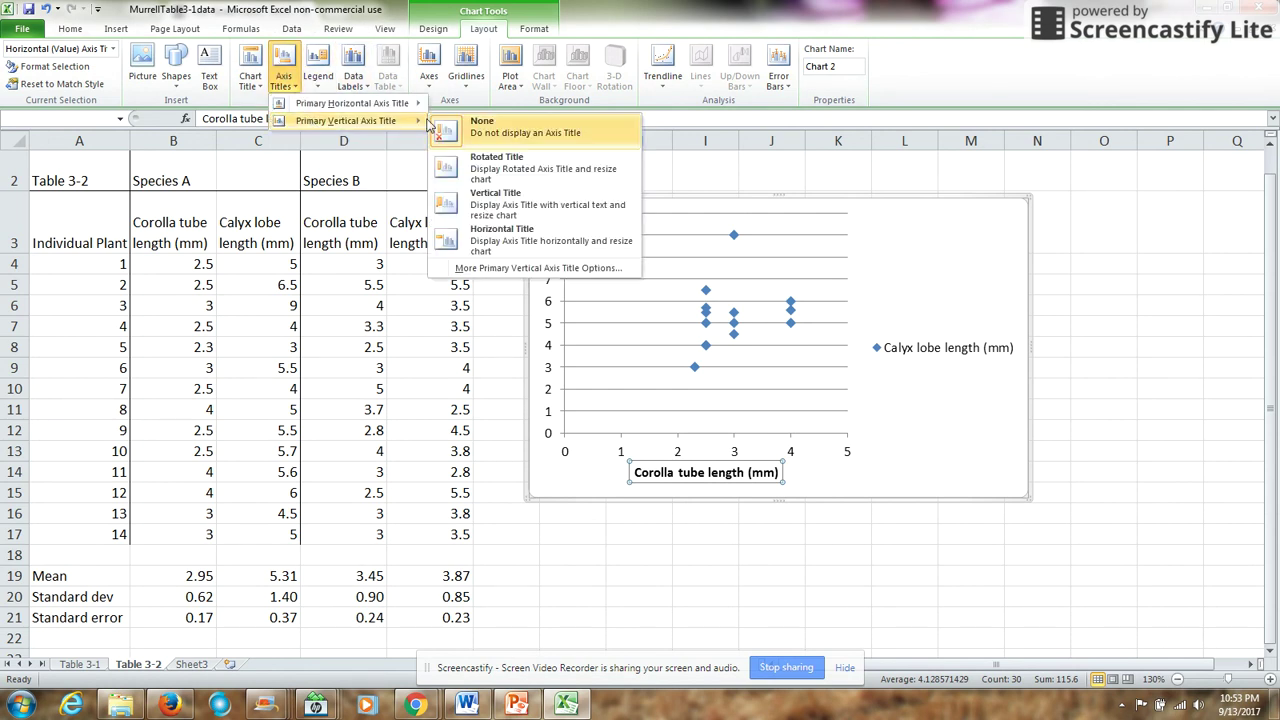
click(483, 166)
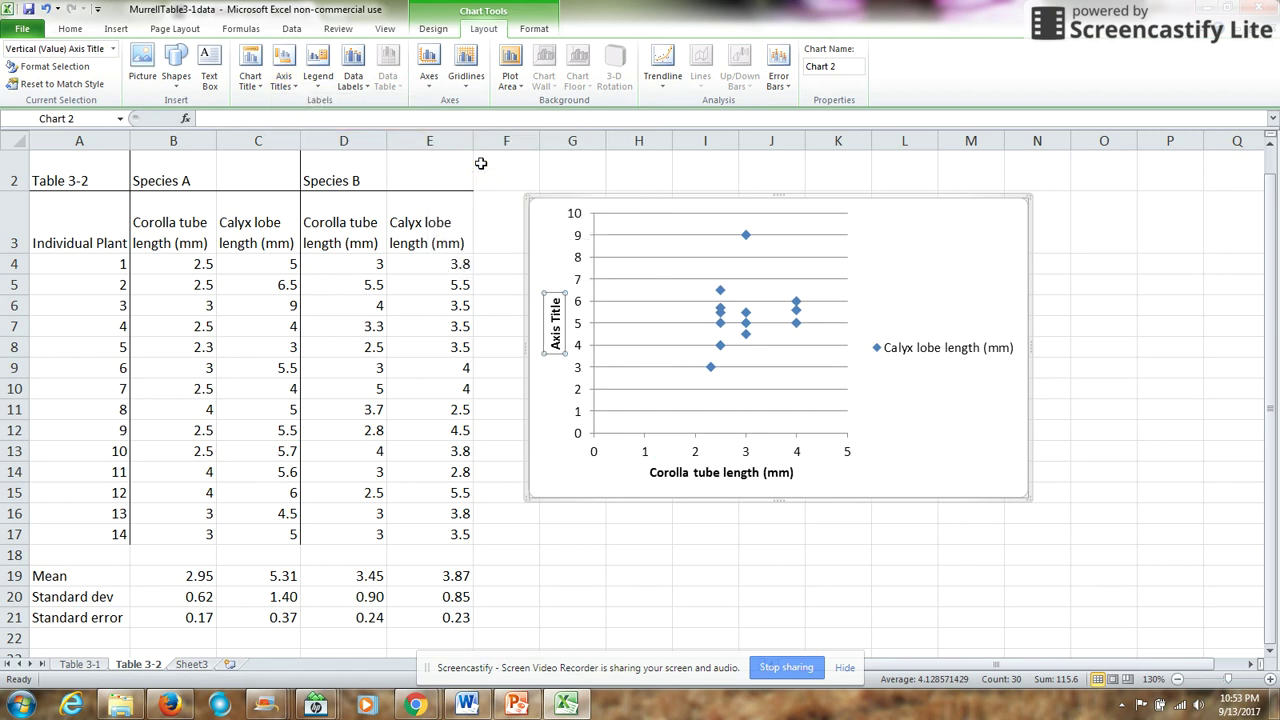
text(Calyx lobe)
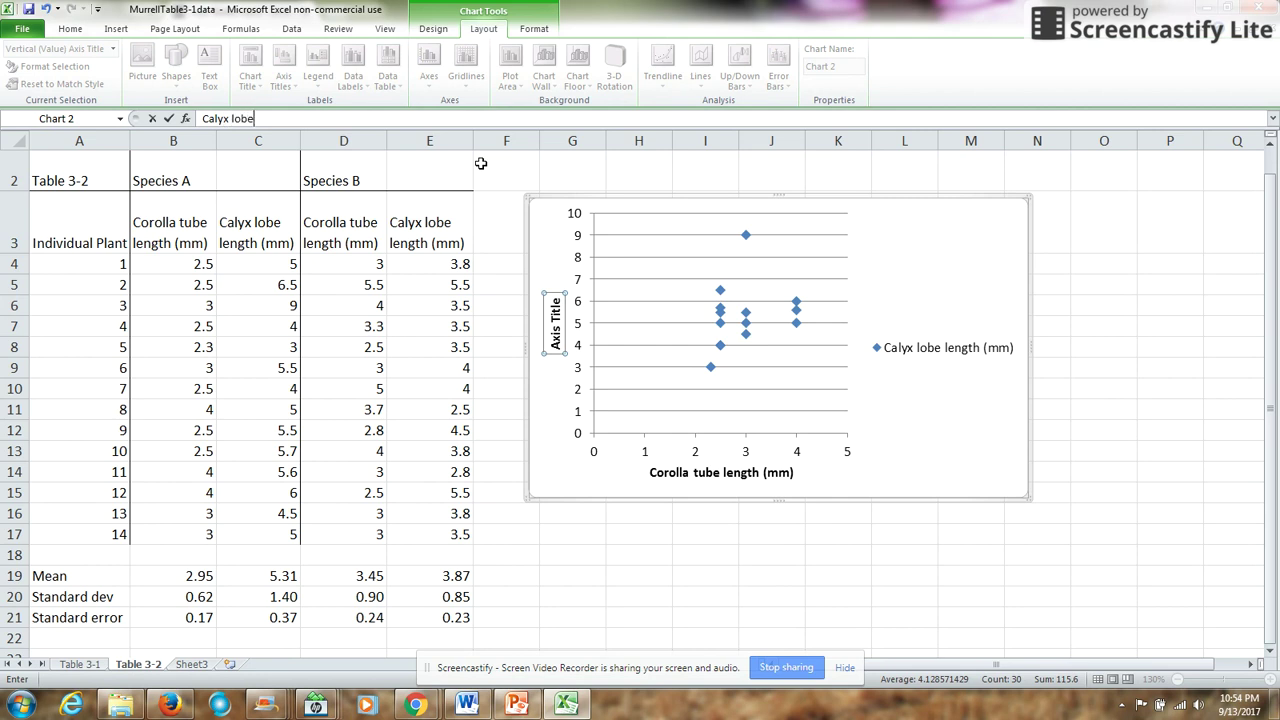
text(length (mm)
key(Return)
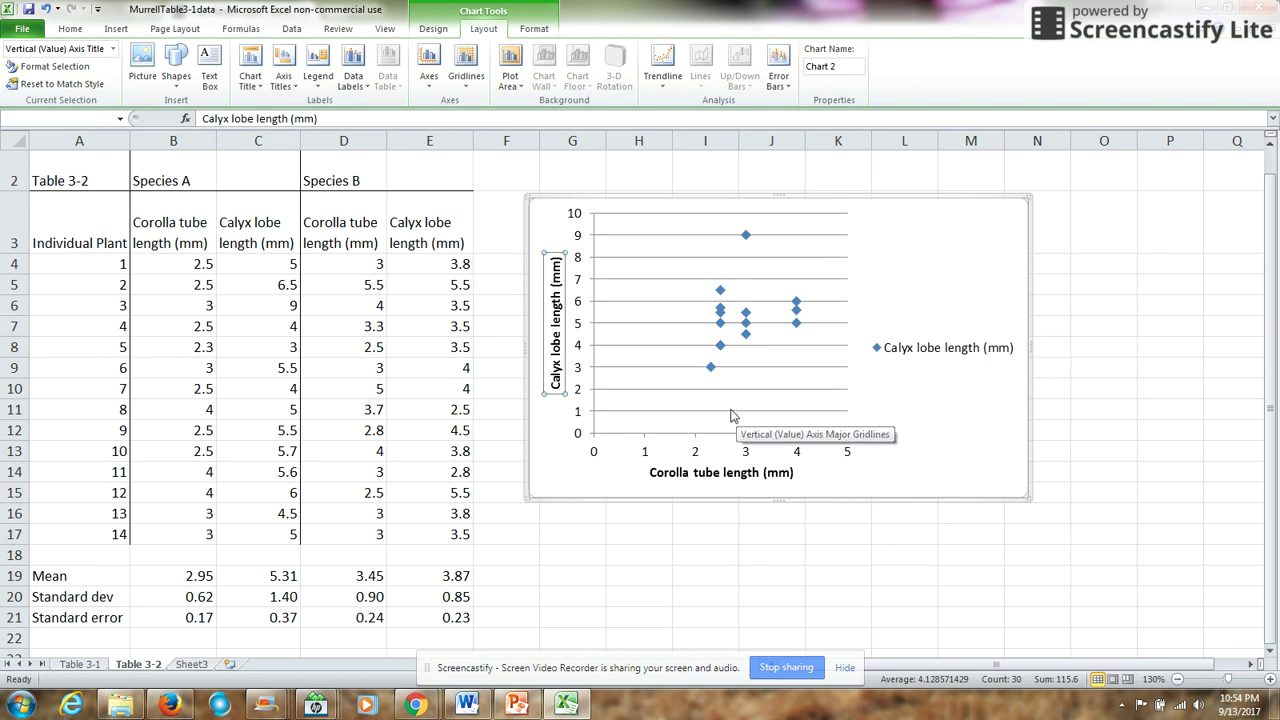
Step: Name the chart's existing data series from cell B2, Species A, instead of the calyx lobe header
click(431, 33)
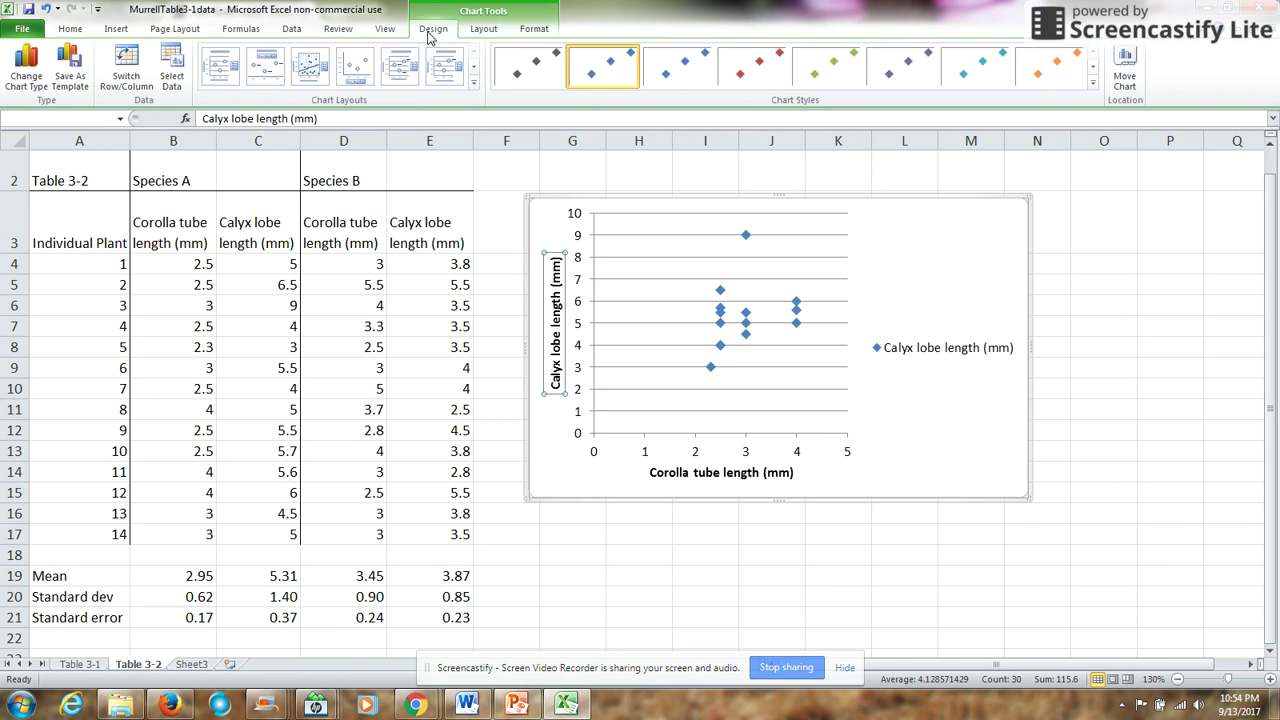
click(172, 72)
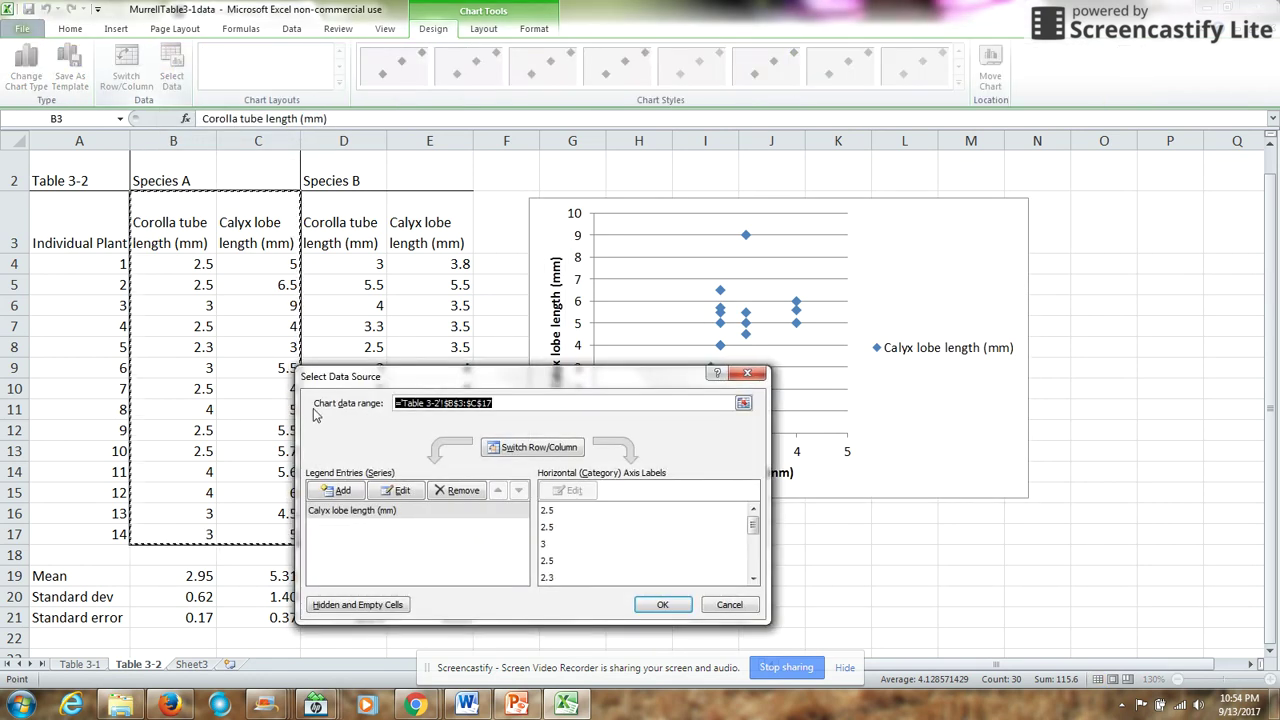
click(375, 518)
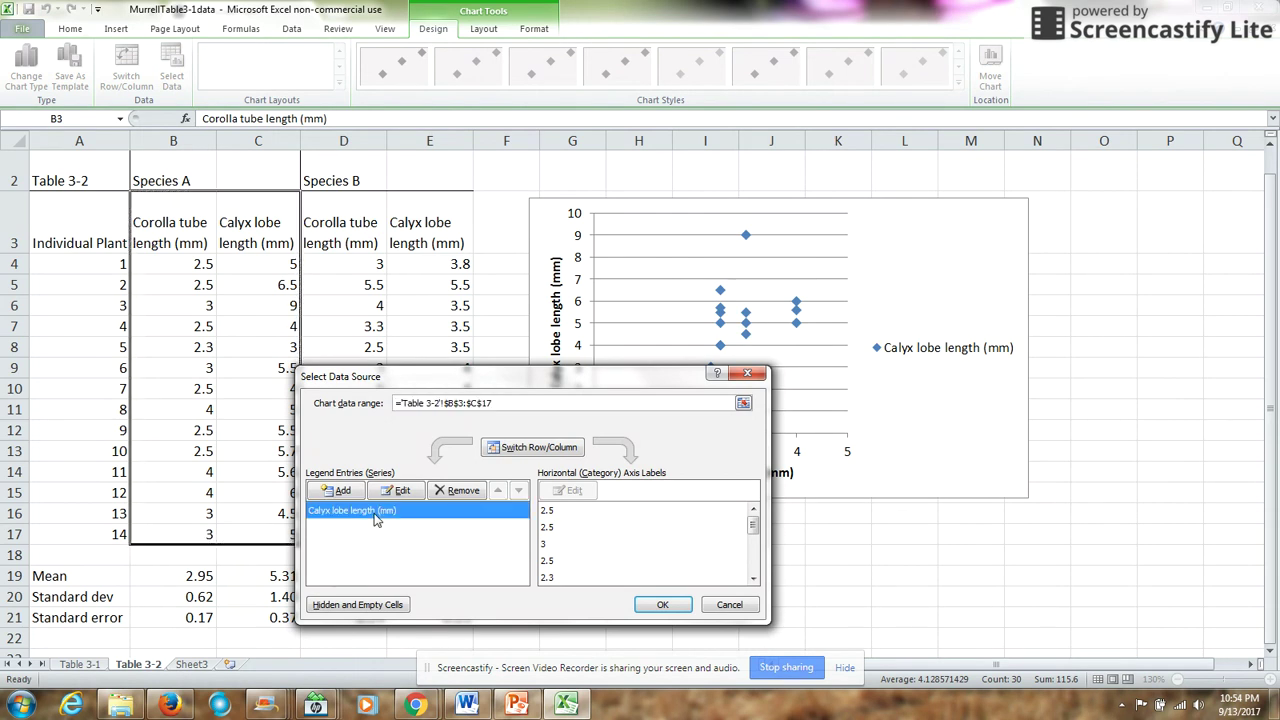
click(393, 491)
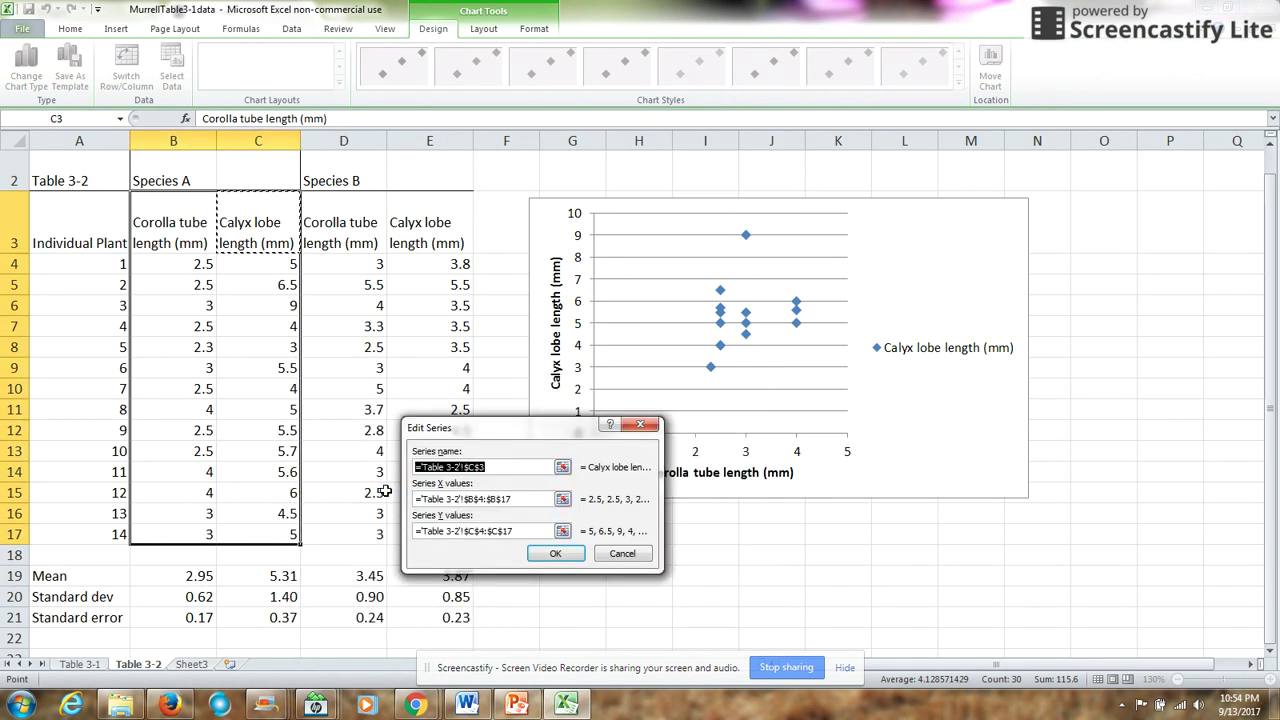
click(172, 180)
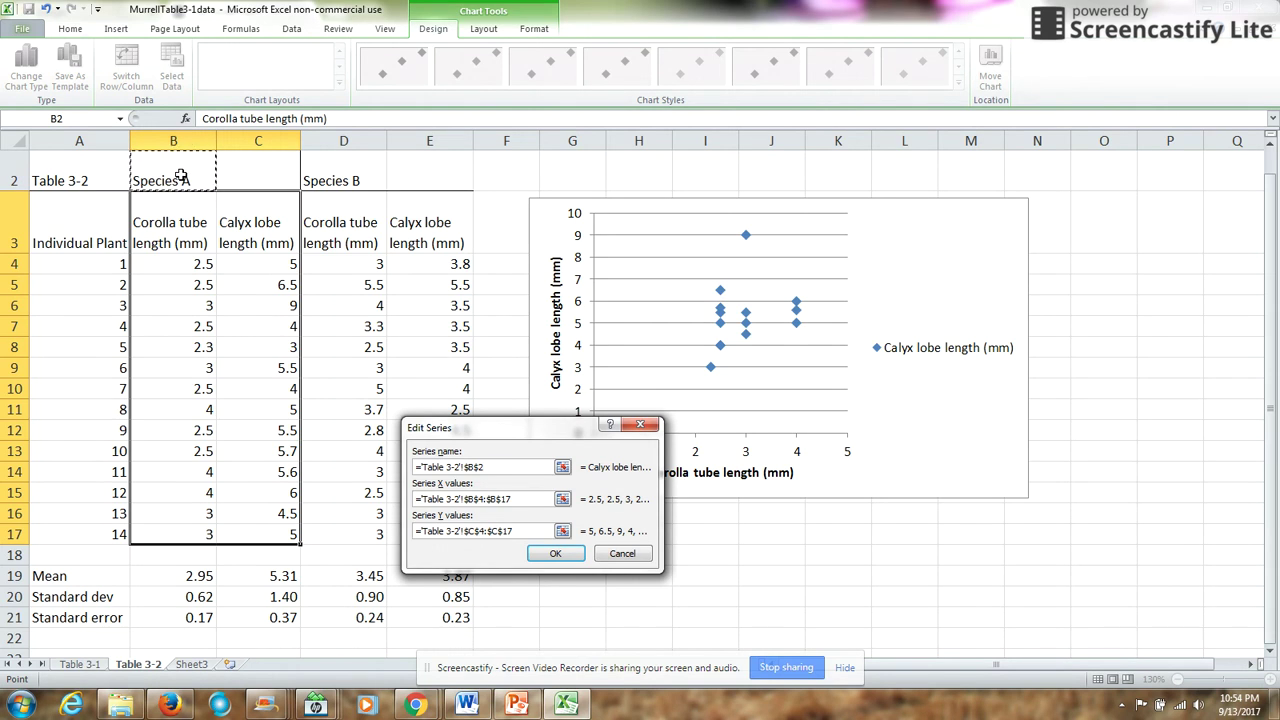
click(550, 556)
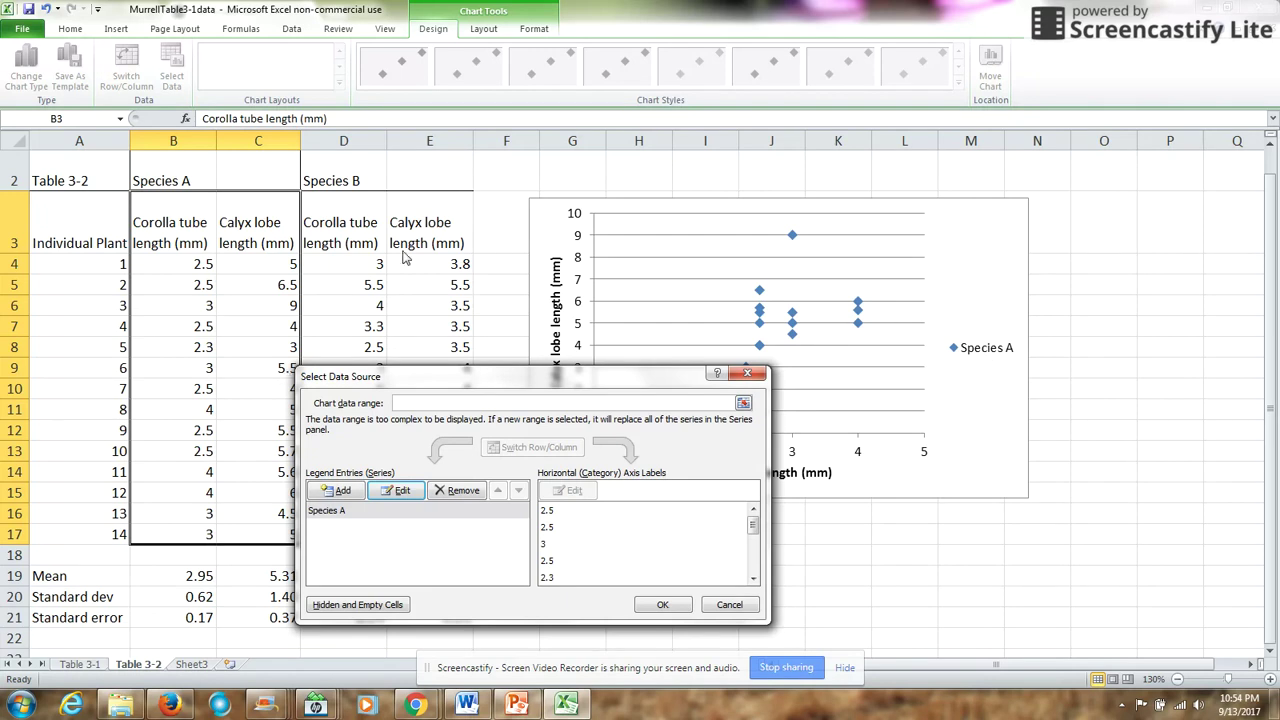
Step: Add a second chart series named from cell D2, Species B, with X values from D4:D17
drag(440, 377, 668, 369)
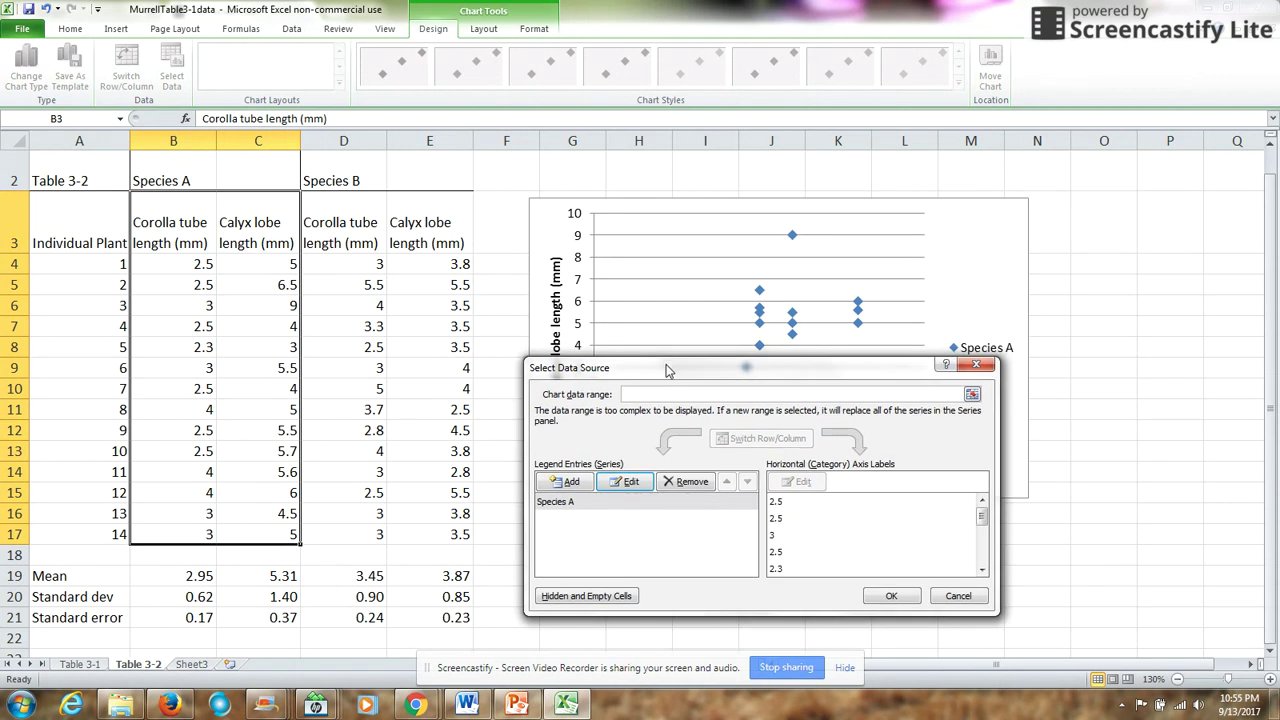
click(574, 482)
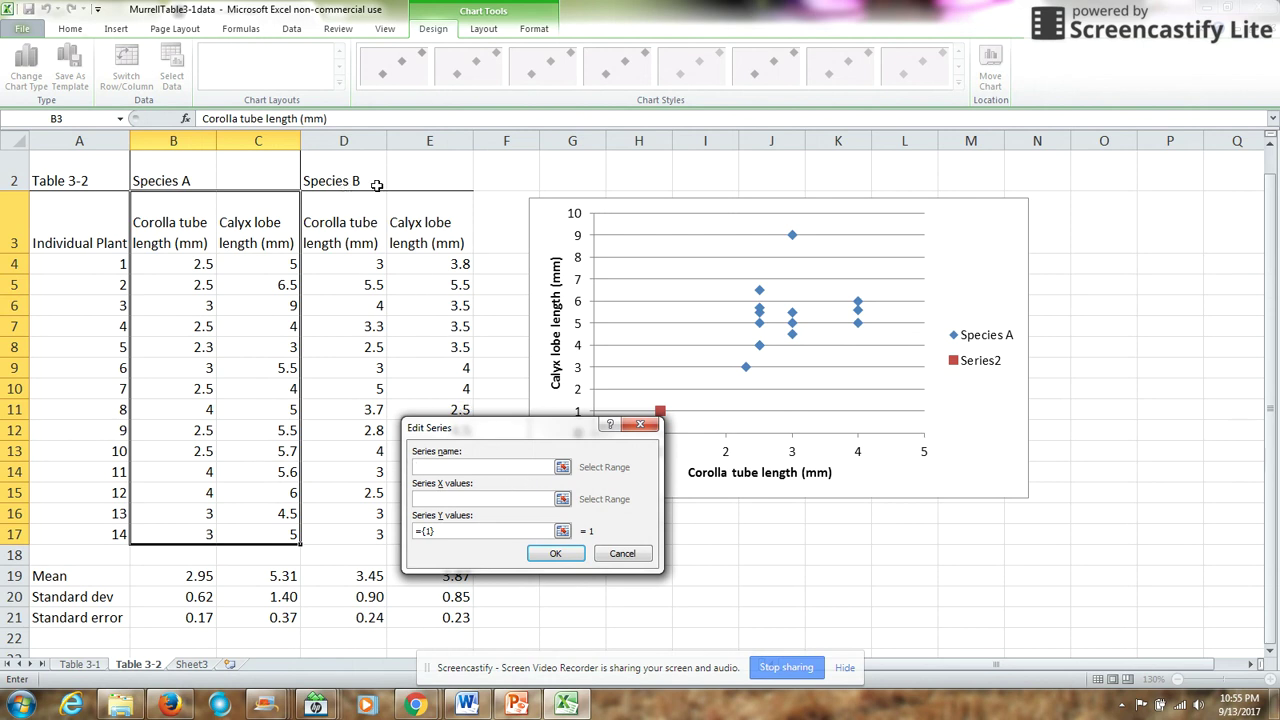
click(361, 175)
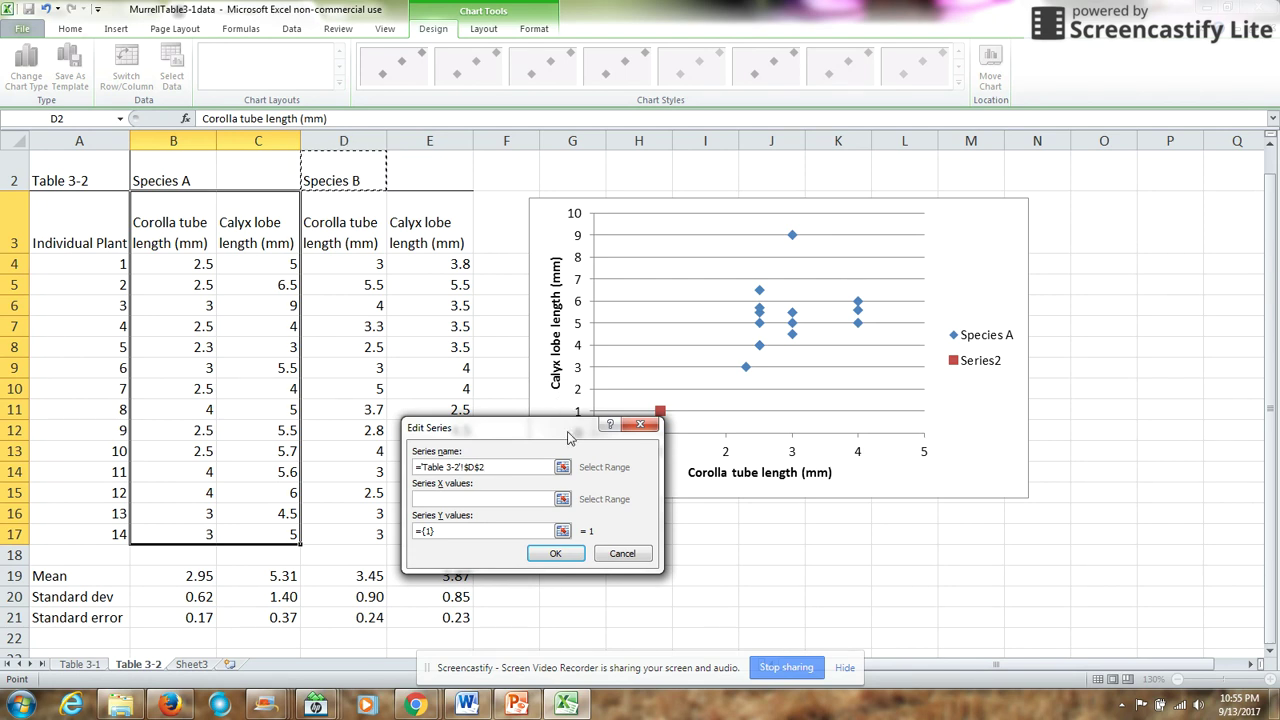
click(563, 500)
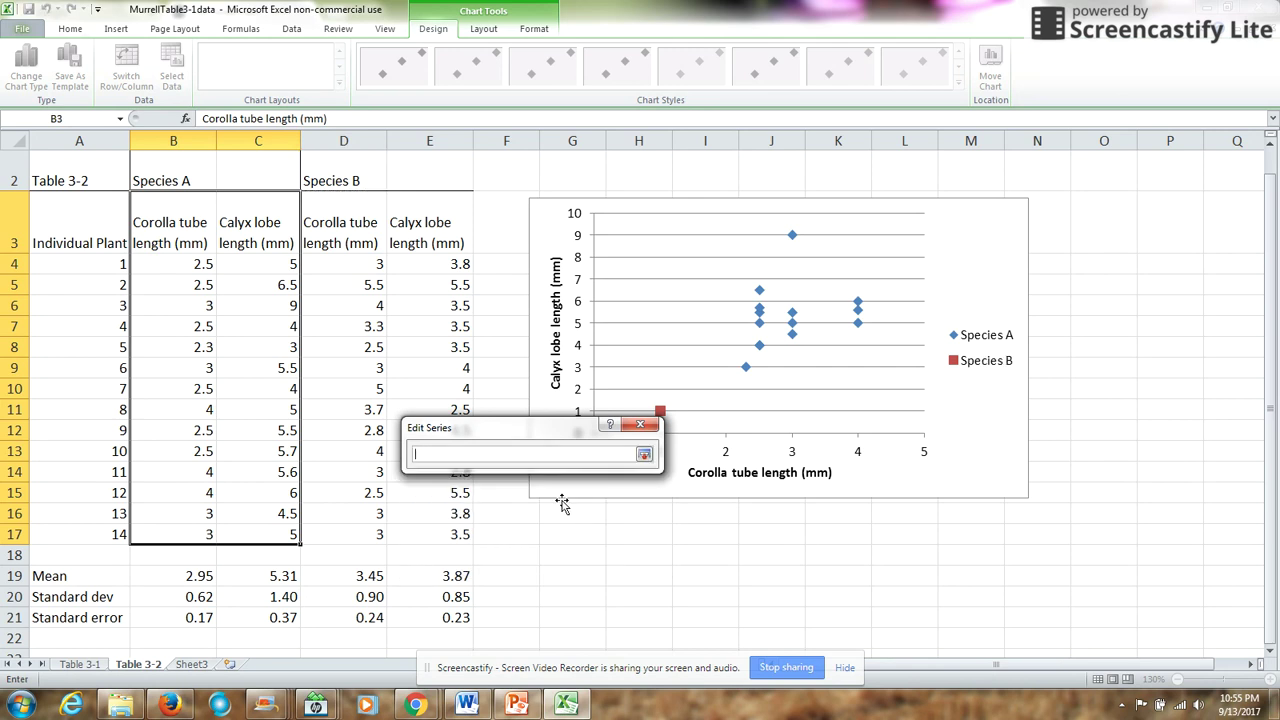
drag(358, 264, 378, 536)
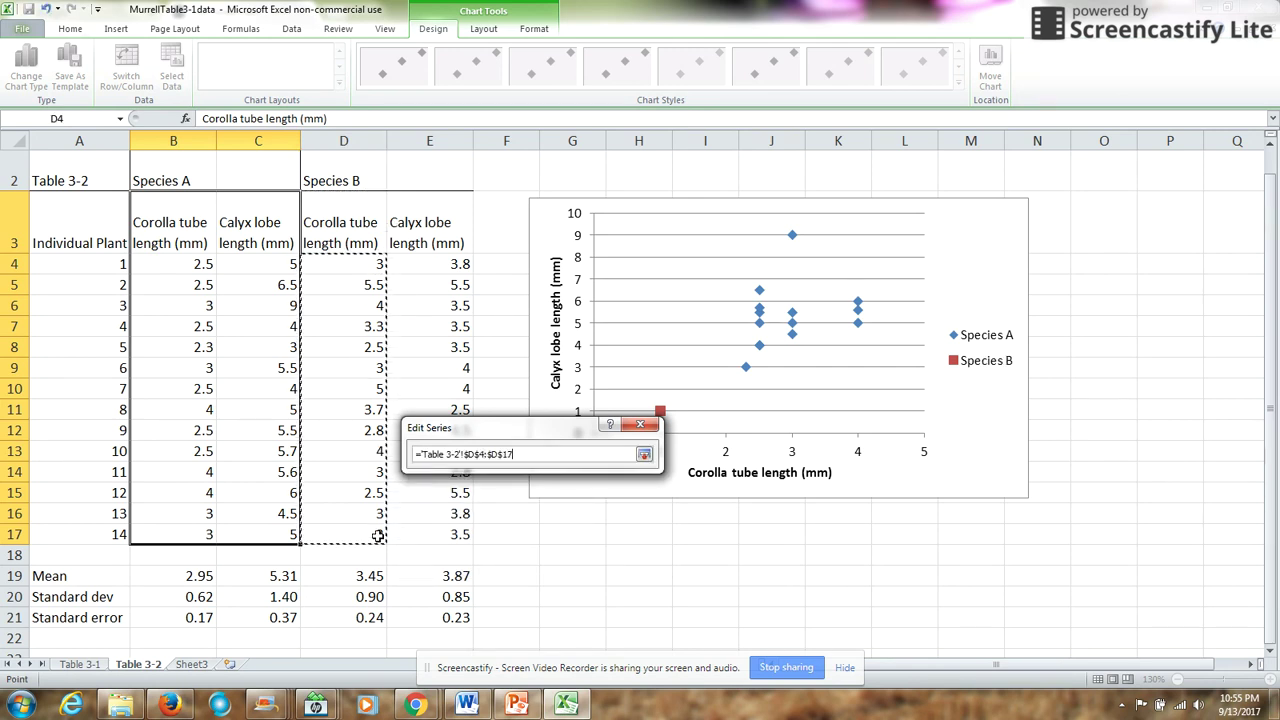
click(644, 454)
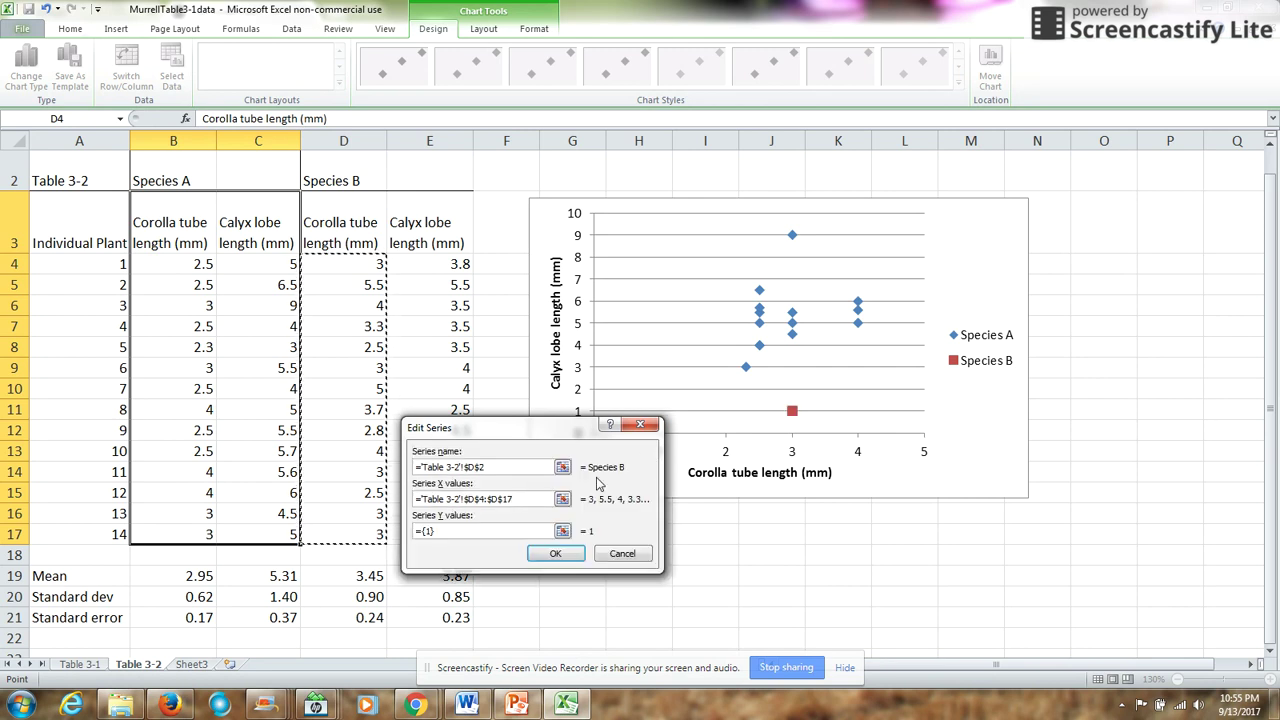
Step: Set the Species B series' Y values to E4:E17 and apply the changes to the chart's data source
click(562, 531)
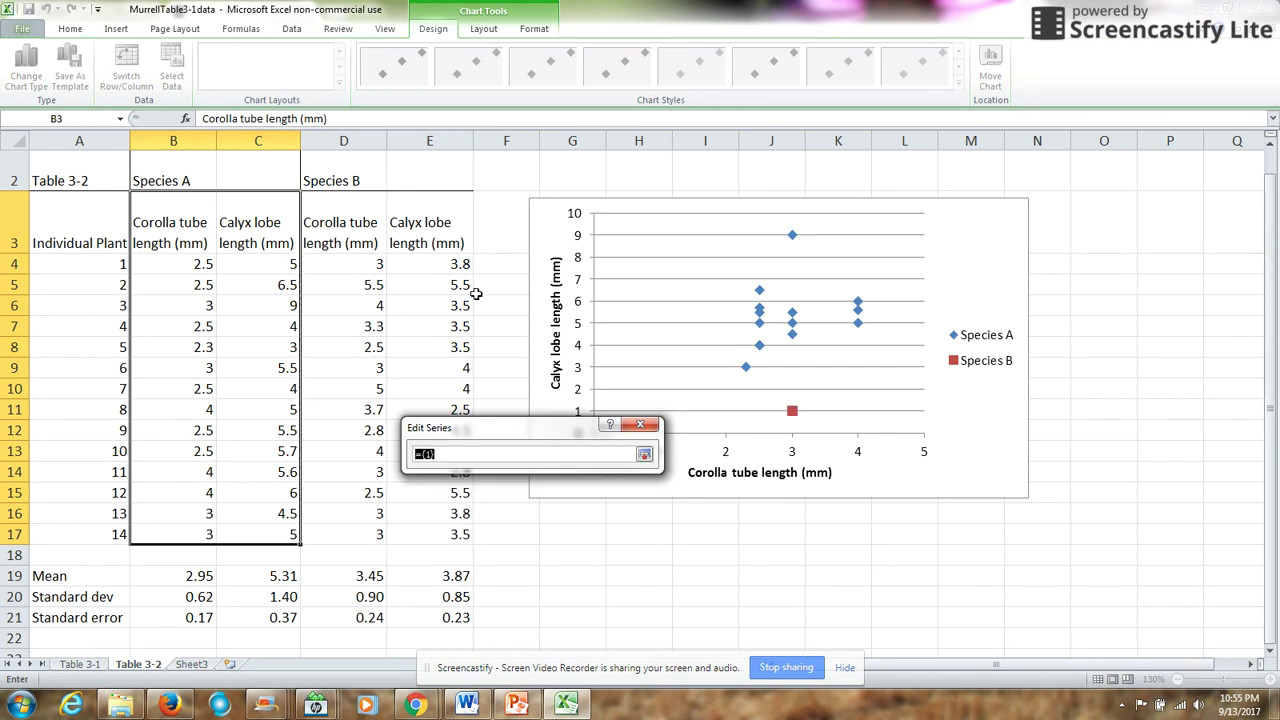
drag(455, 263, 454, 534)
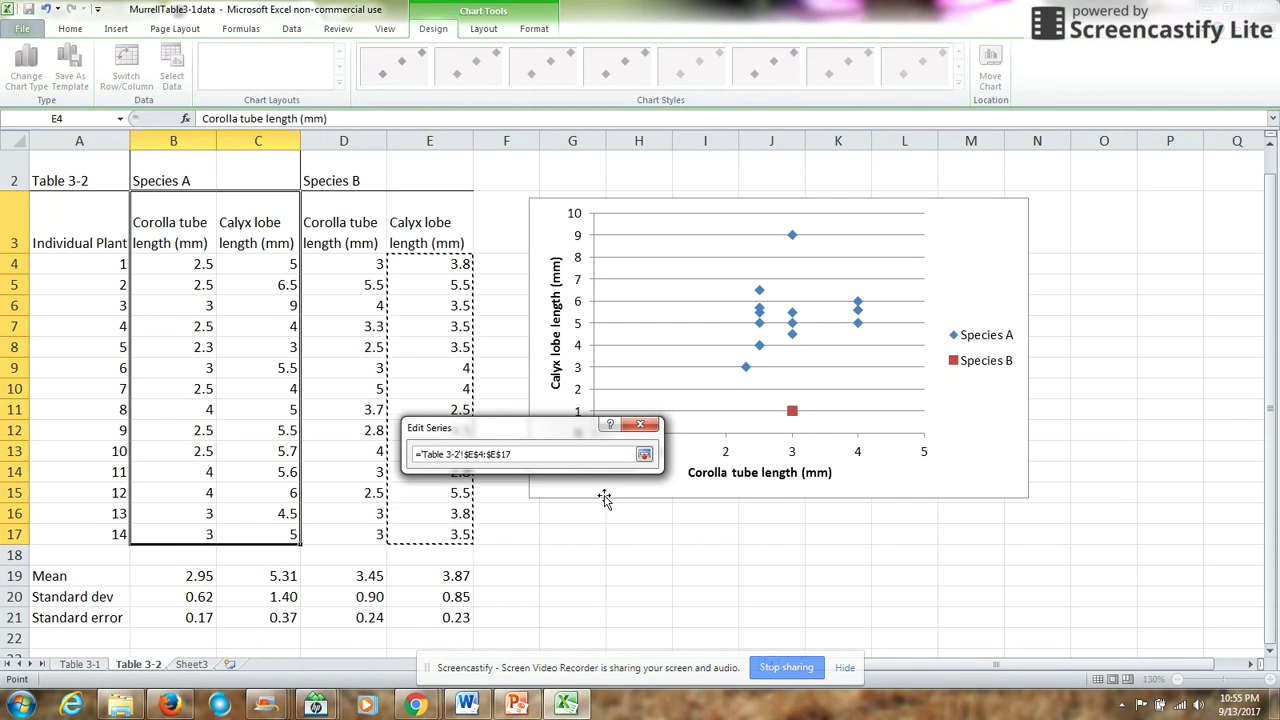
click(643, 456)
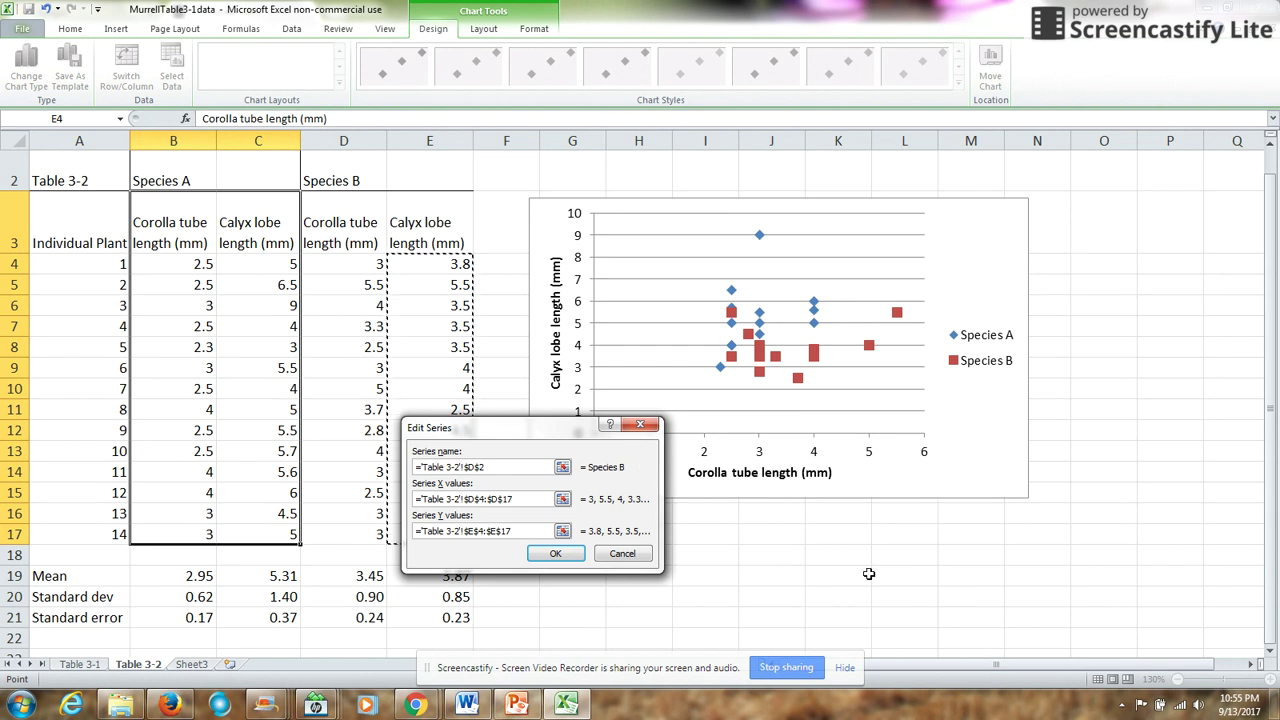
click(555, 554)
click(893, 595)
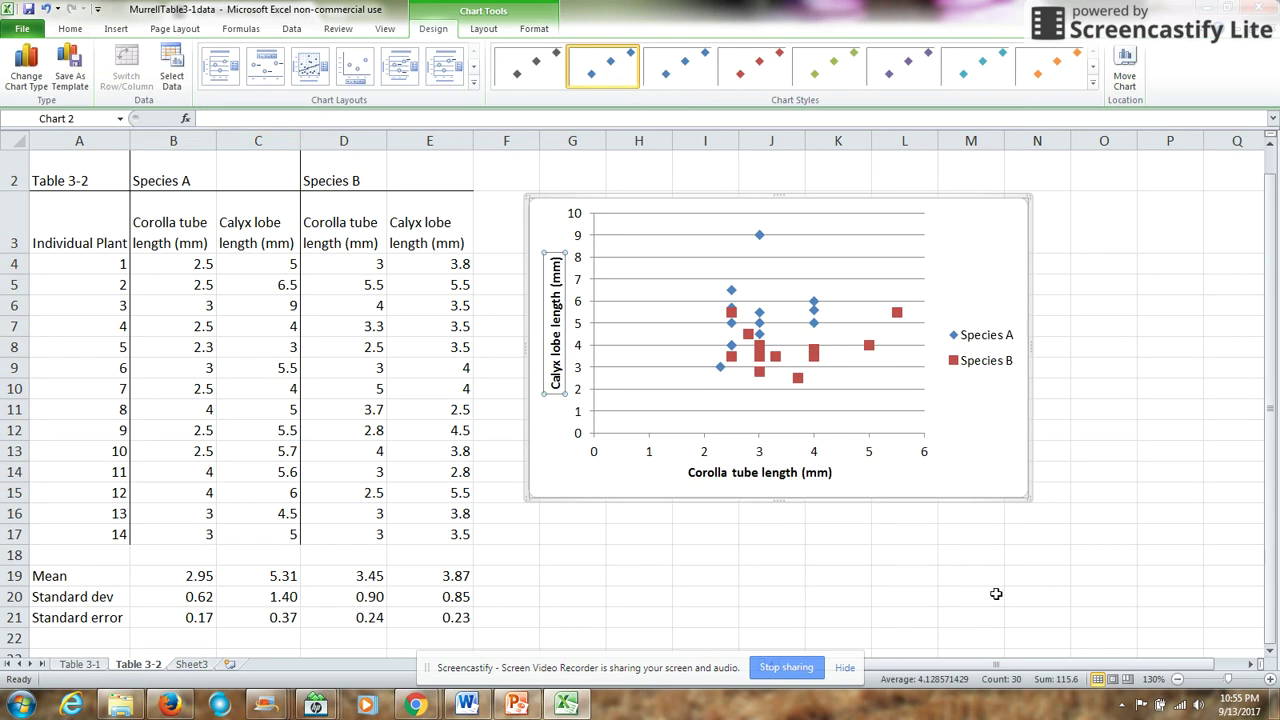
click(934, 500)
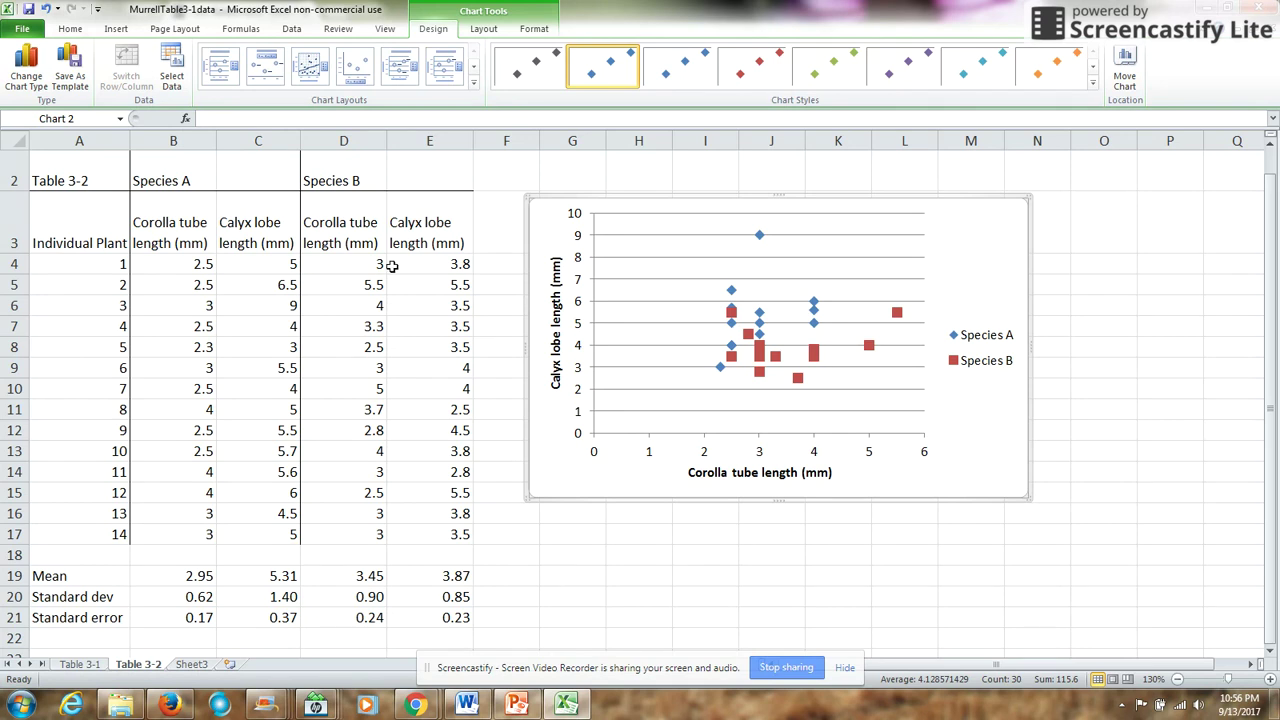
Step: Start the Data Analysis tool t-Test: Two-Sample Assuming Unequal Variances
click(292, 30)
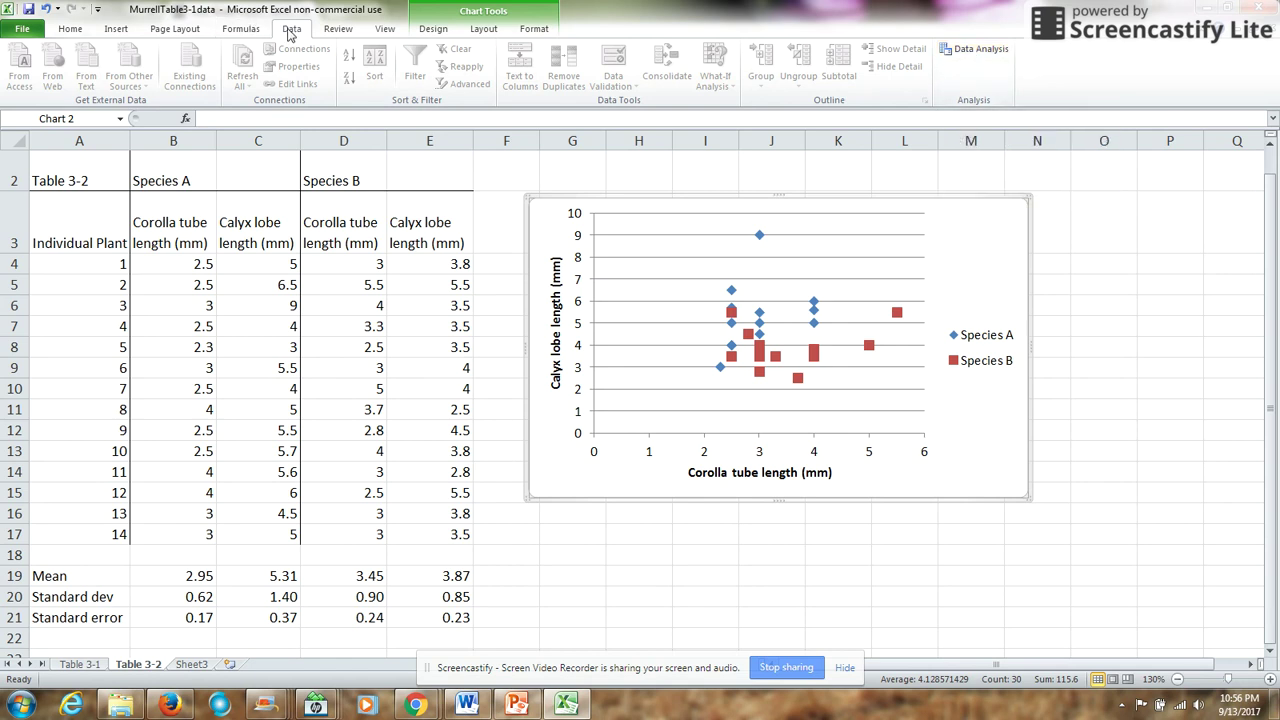
click(963, 51)
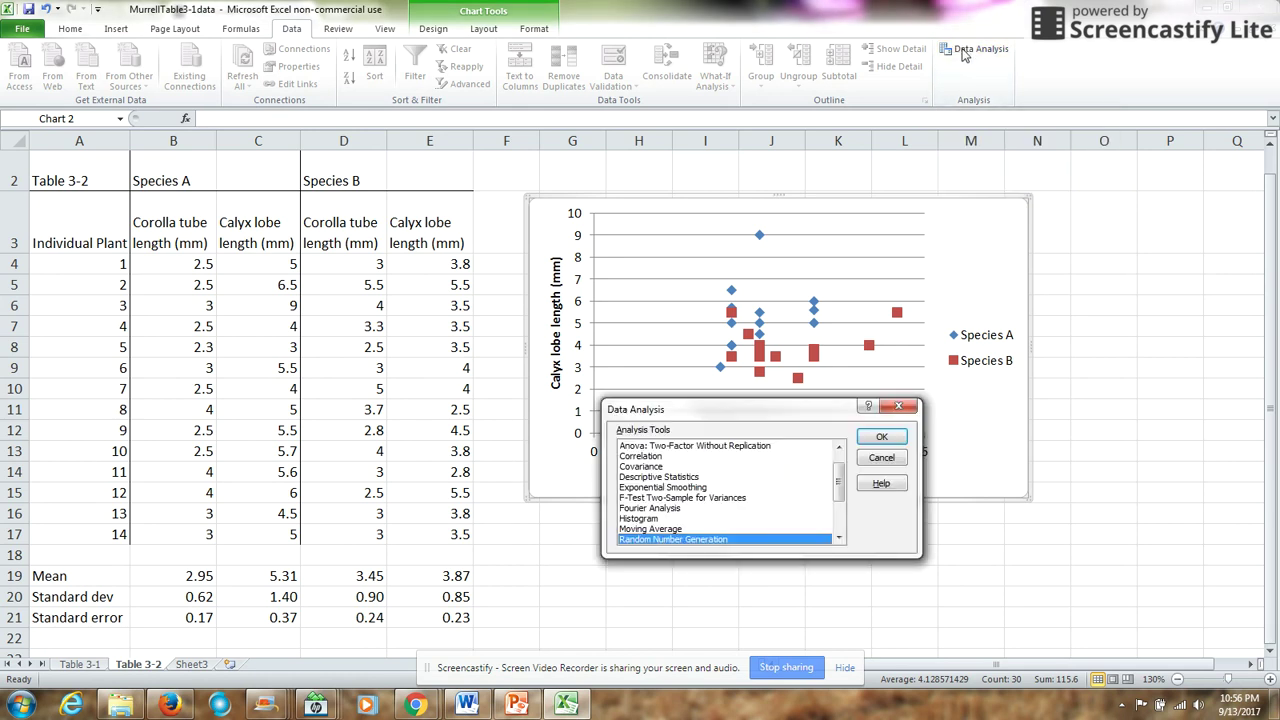
scroll(840, 515, down, 3)
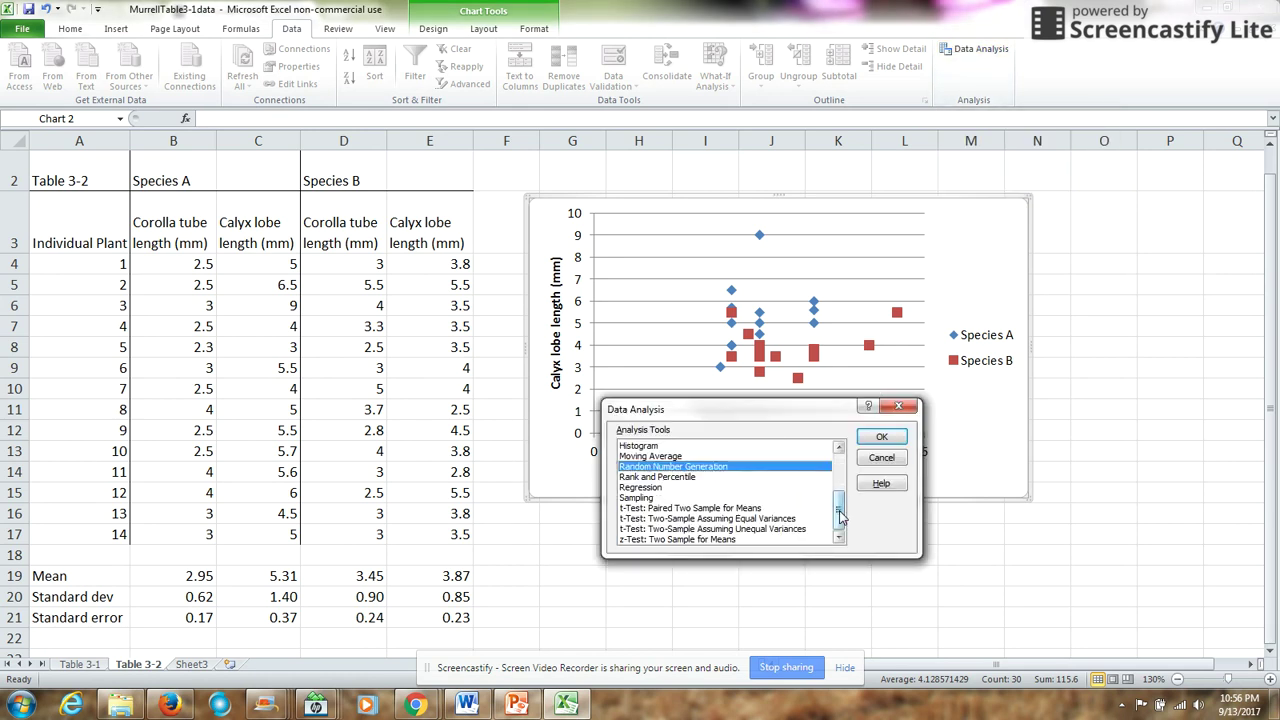
click(669, 529)
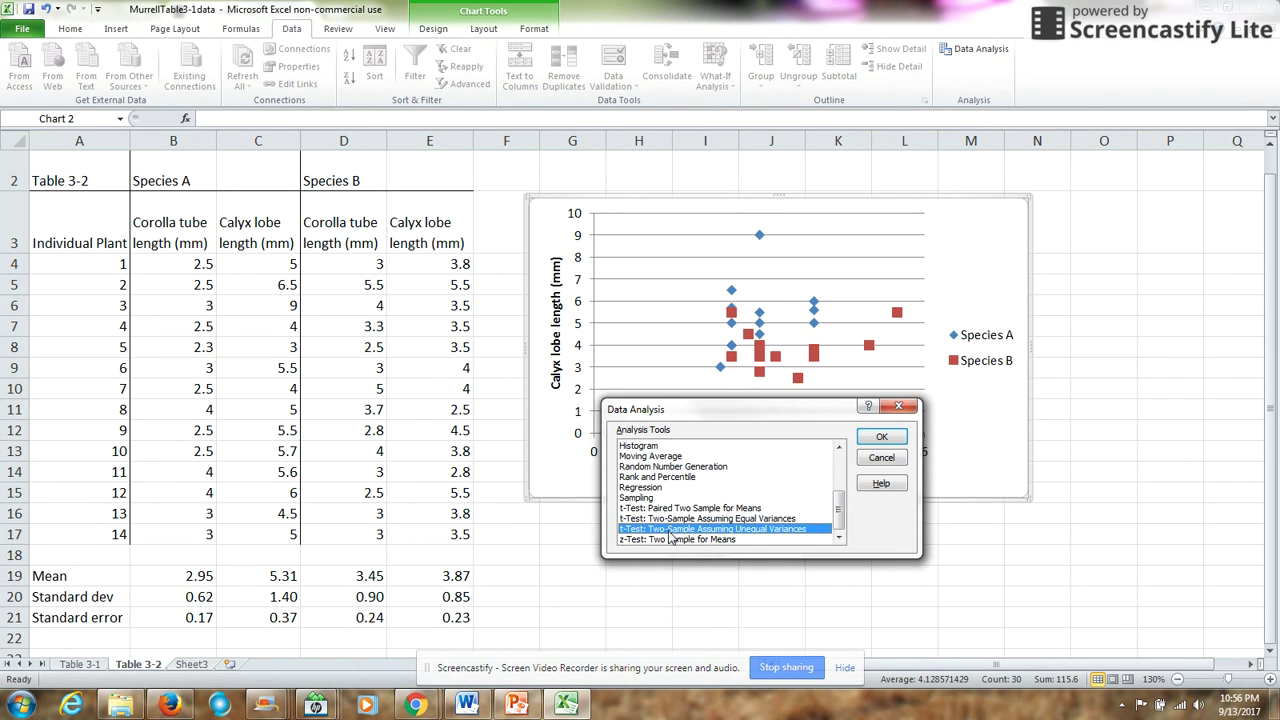
click(898, 438)
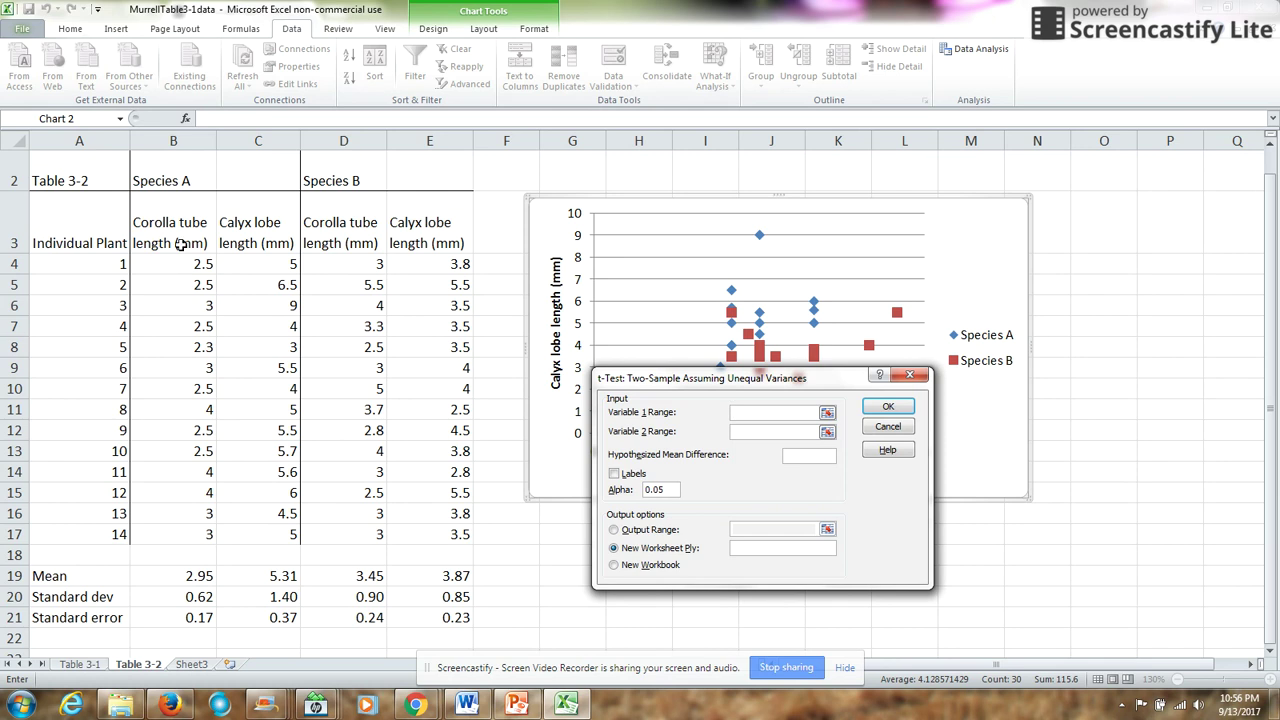
drag(181, 242, 187, 535)
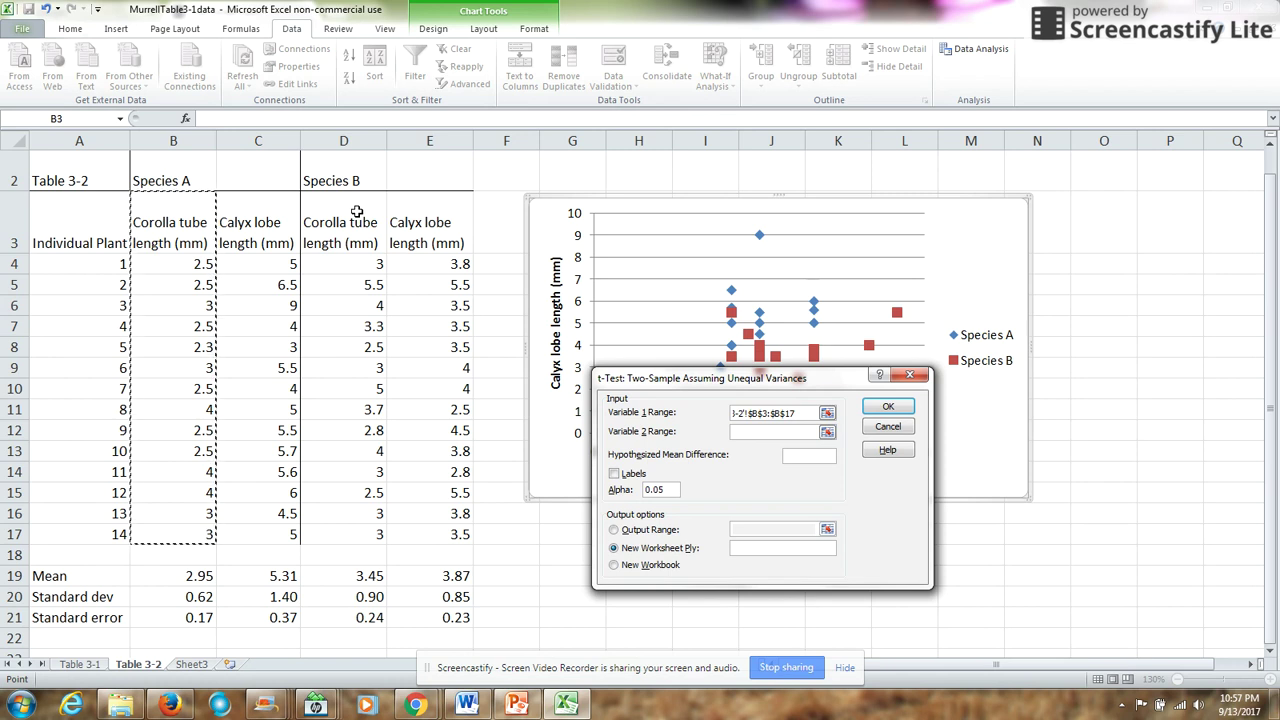
click(357, 212)
drag(357, 212, 349, 528)
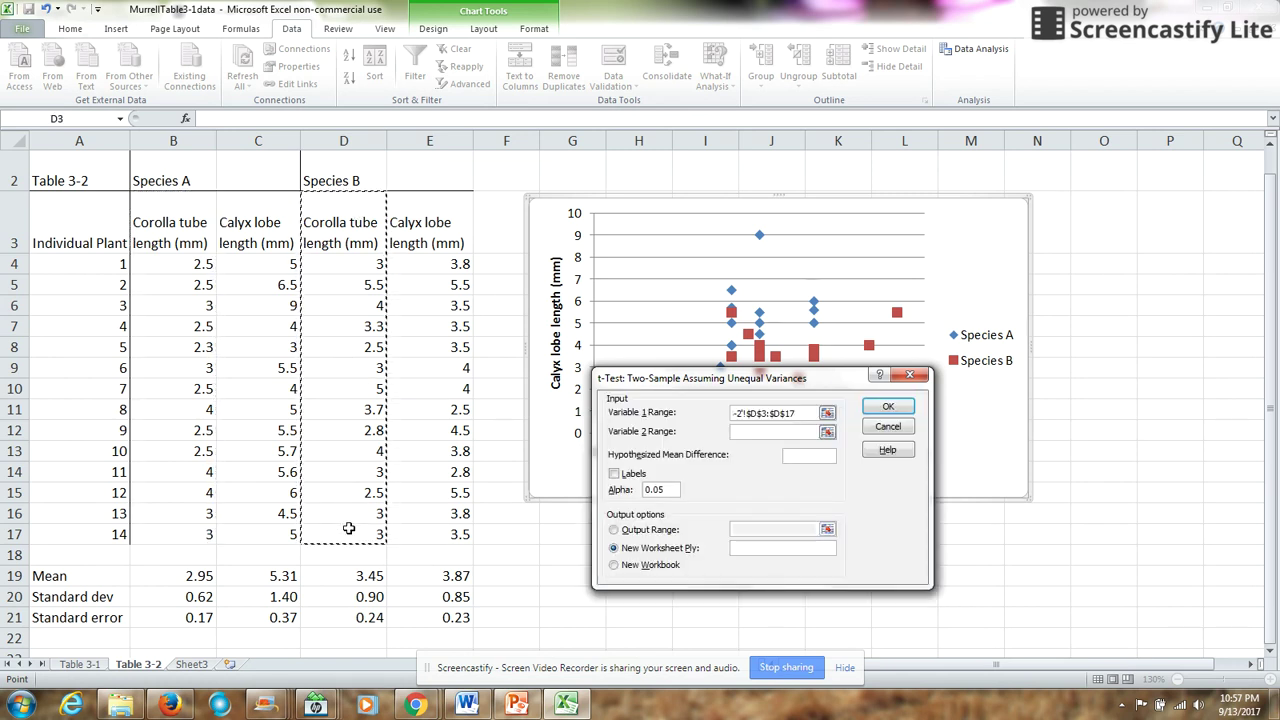
Step: Set the t-test's Variable 1 range to B4:B17 and Variable 2 range to D4:D17, the two species' corolla tube lengths
click(827, 414)
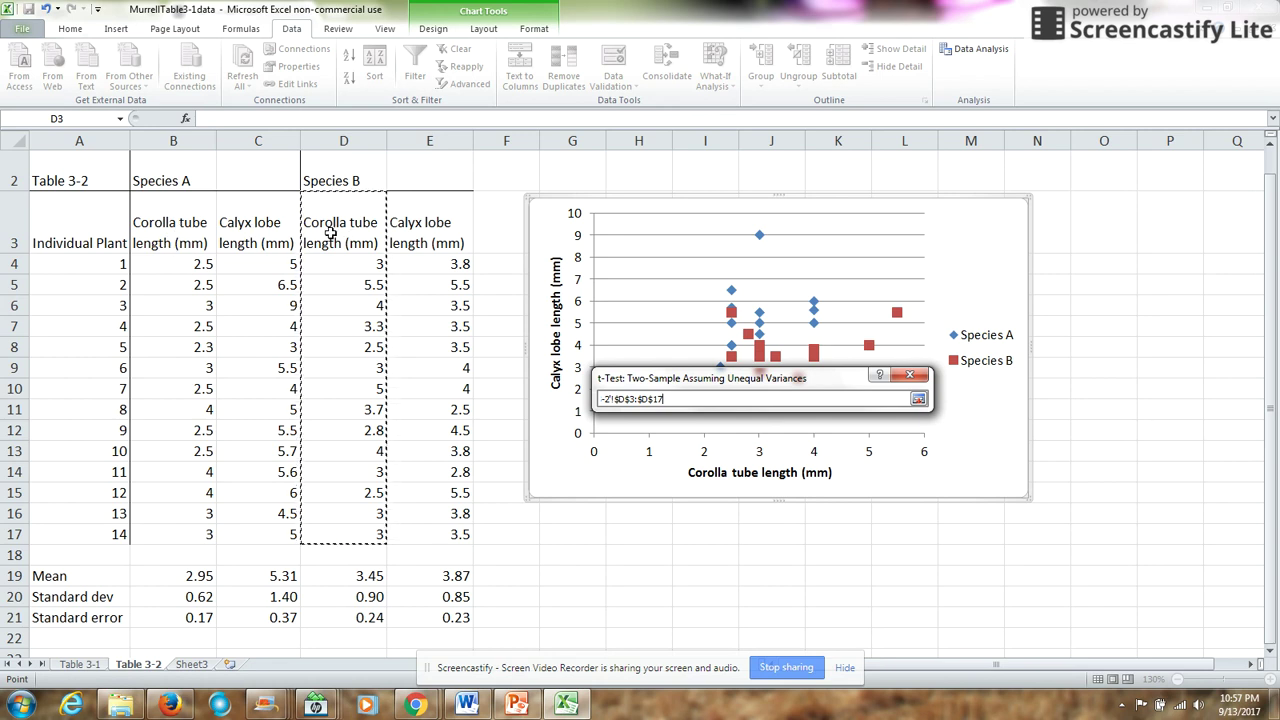
drag(191, 263, 191, 537)
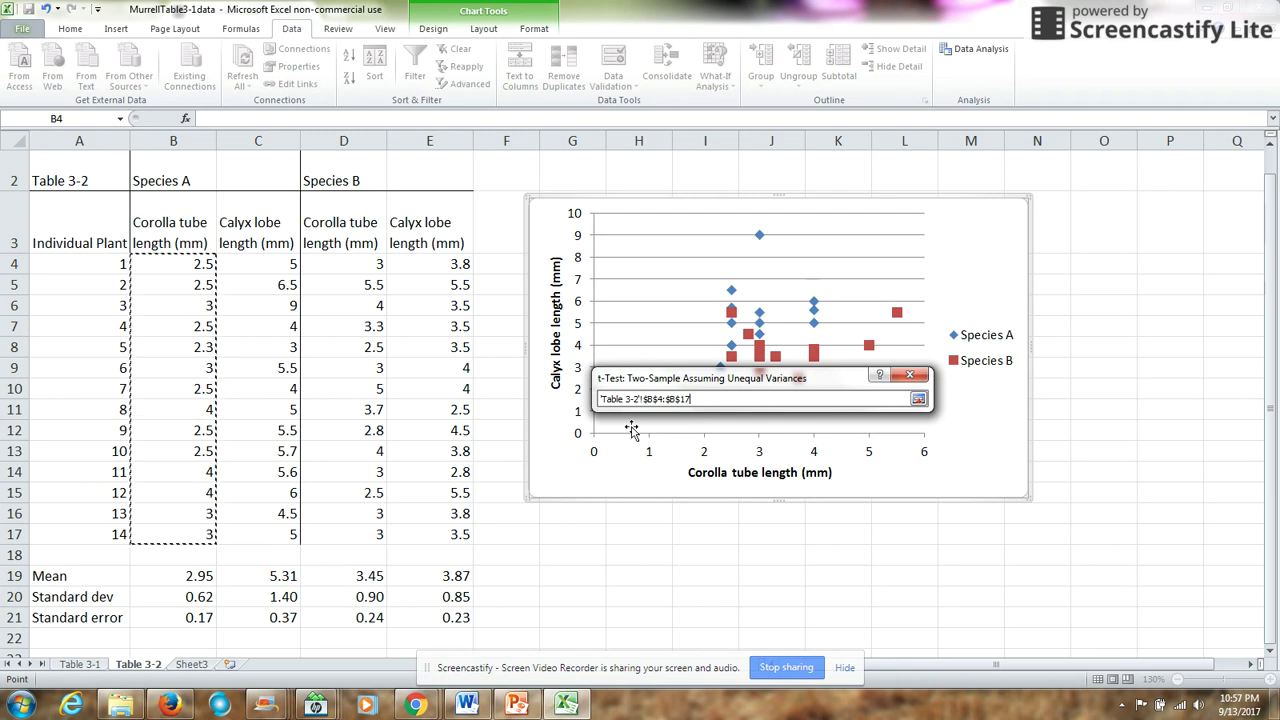
click(918, 399)
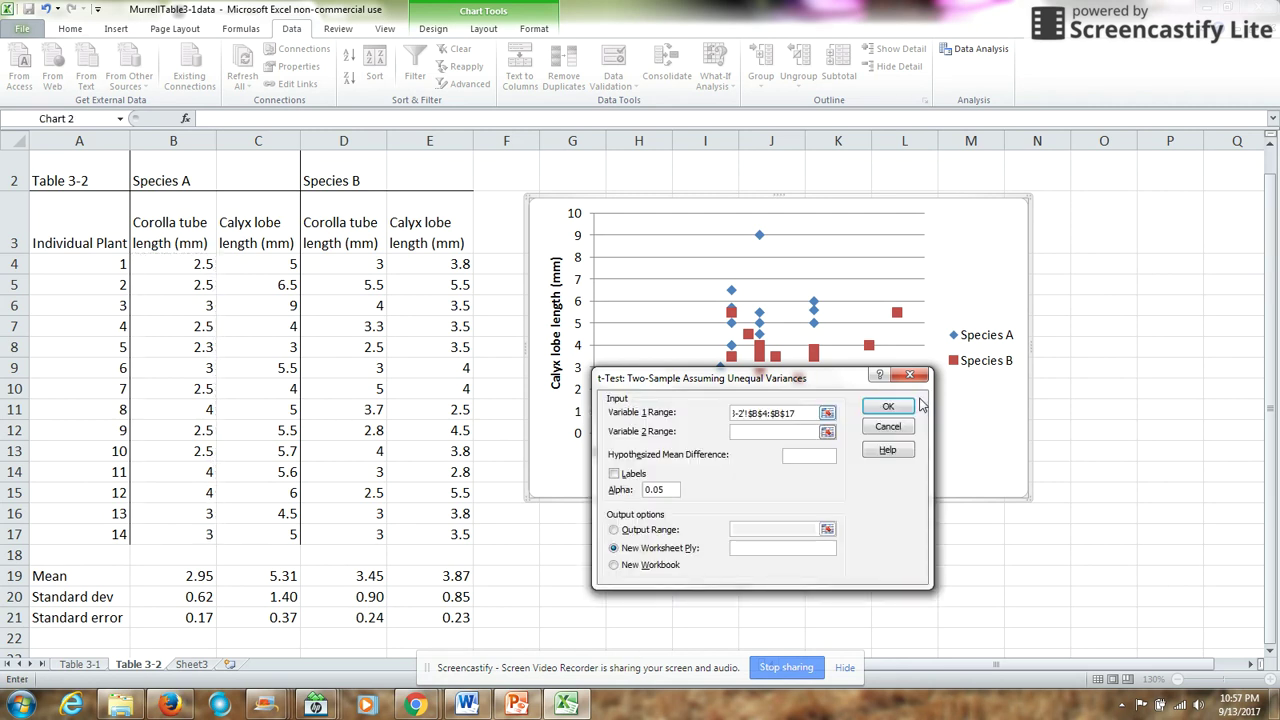
click(823, 440)
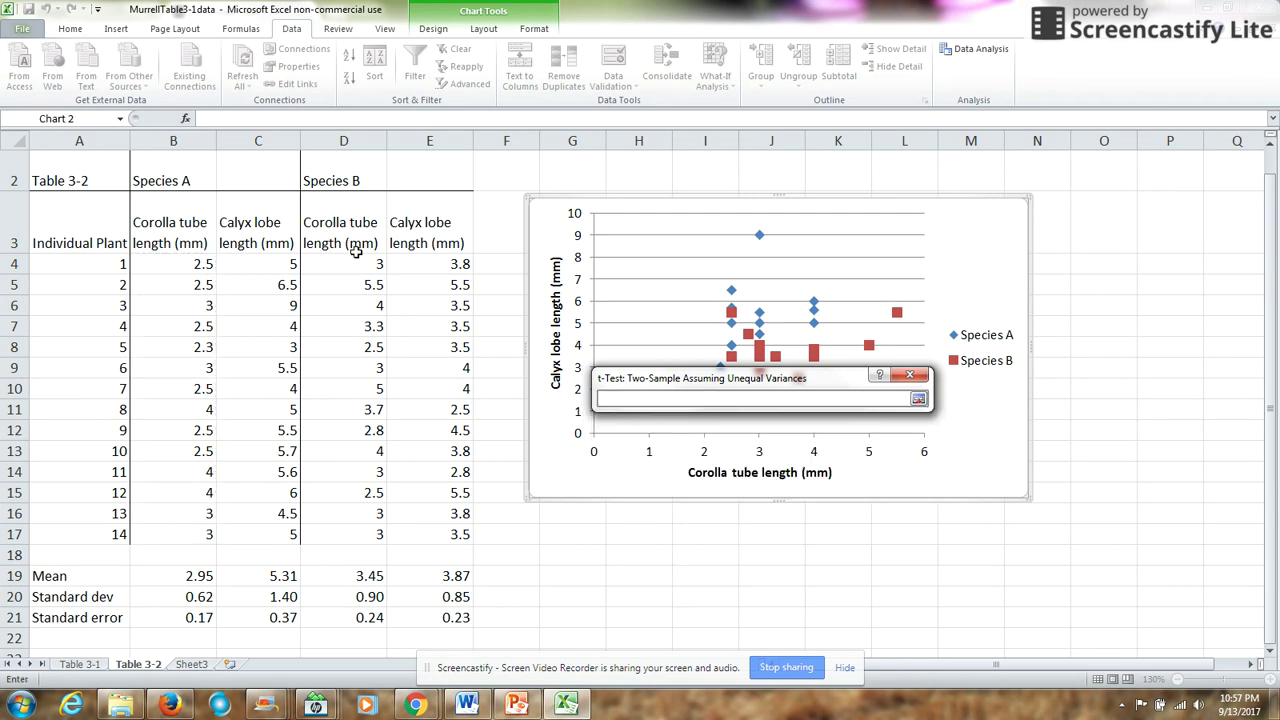
drag(356, 262, 356, 536)
click(920, 399)
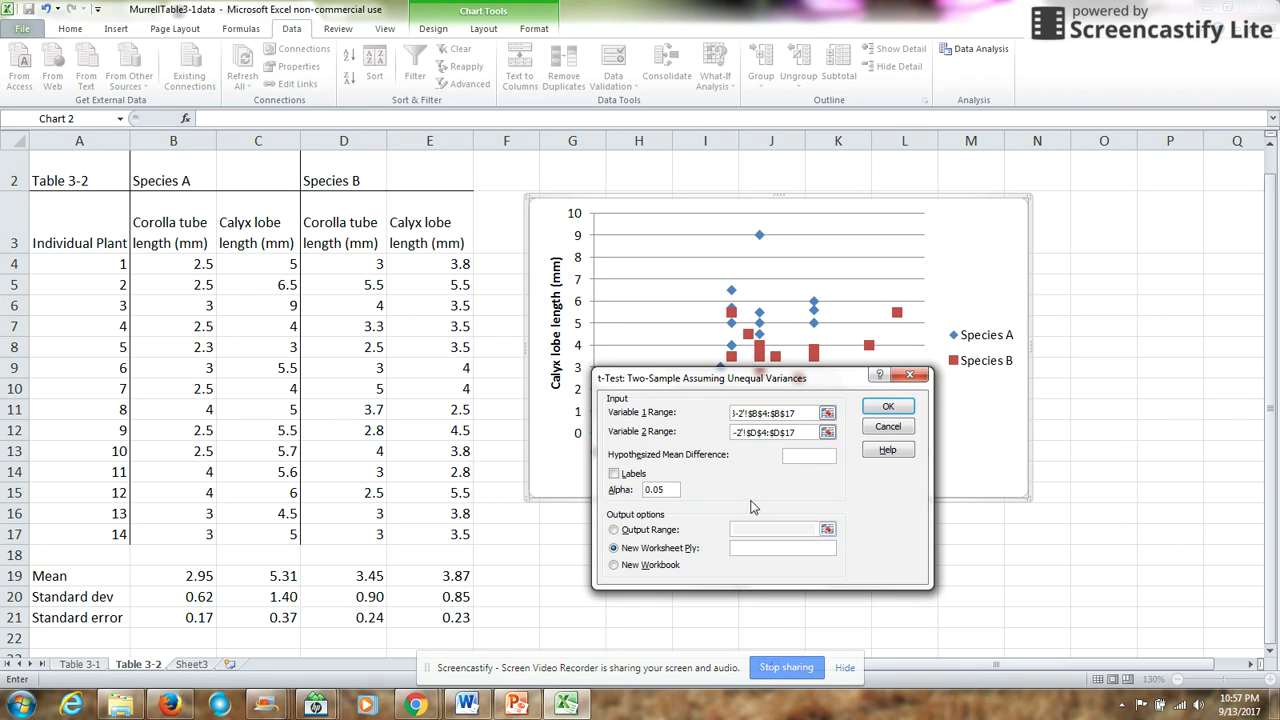
Step: Set the t-test's output range to cell G18 on the Table 3-2 sheet and run the test
click(614, 531)
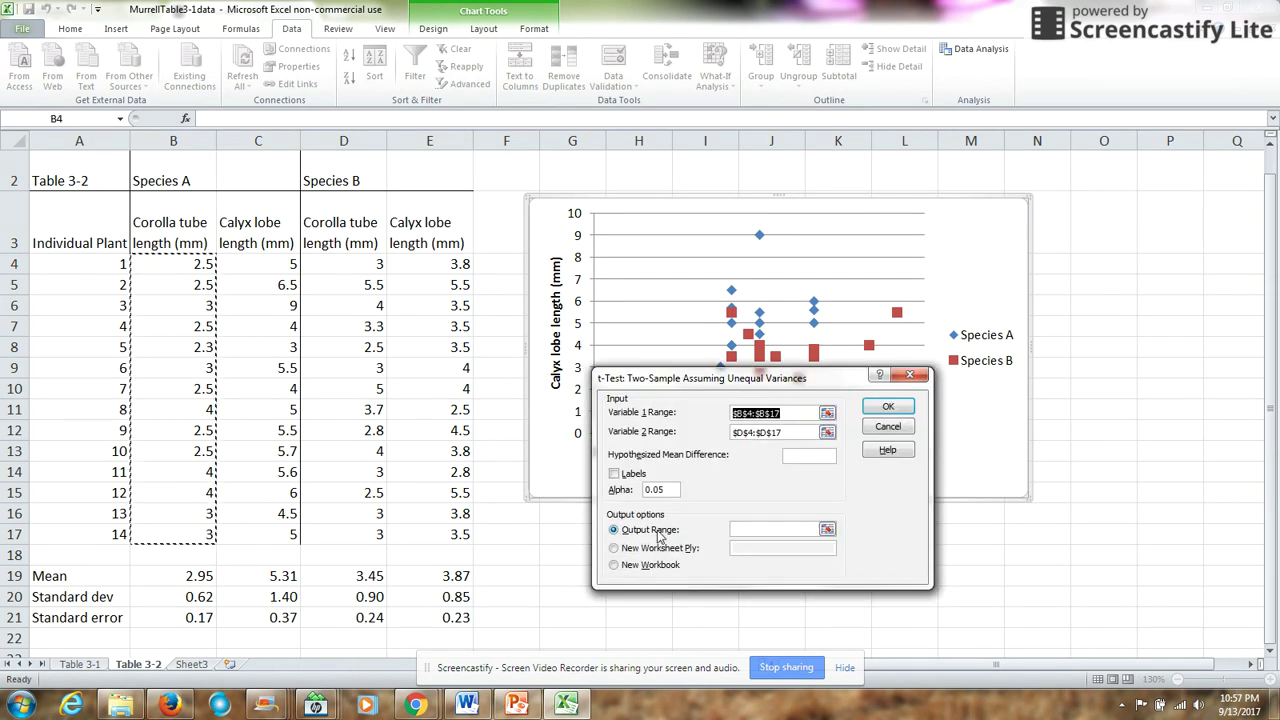
click(811, 531)
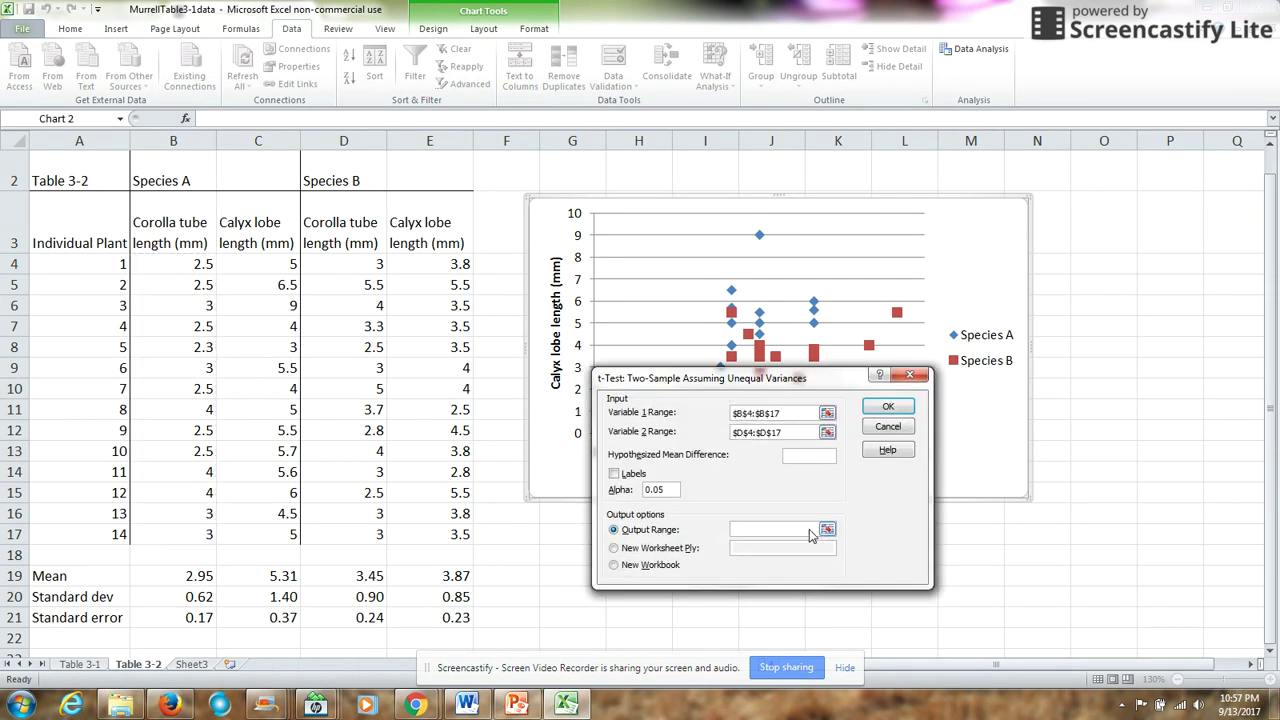
click(559, 557)
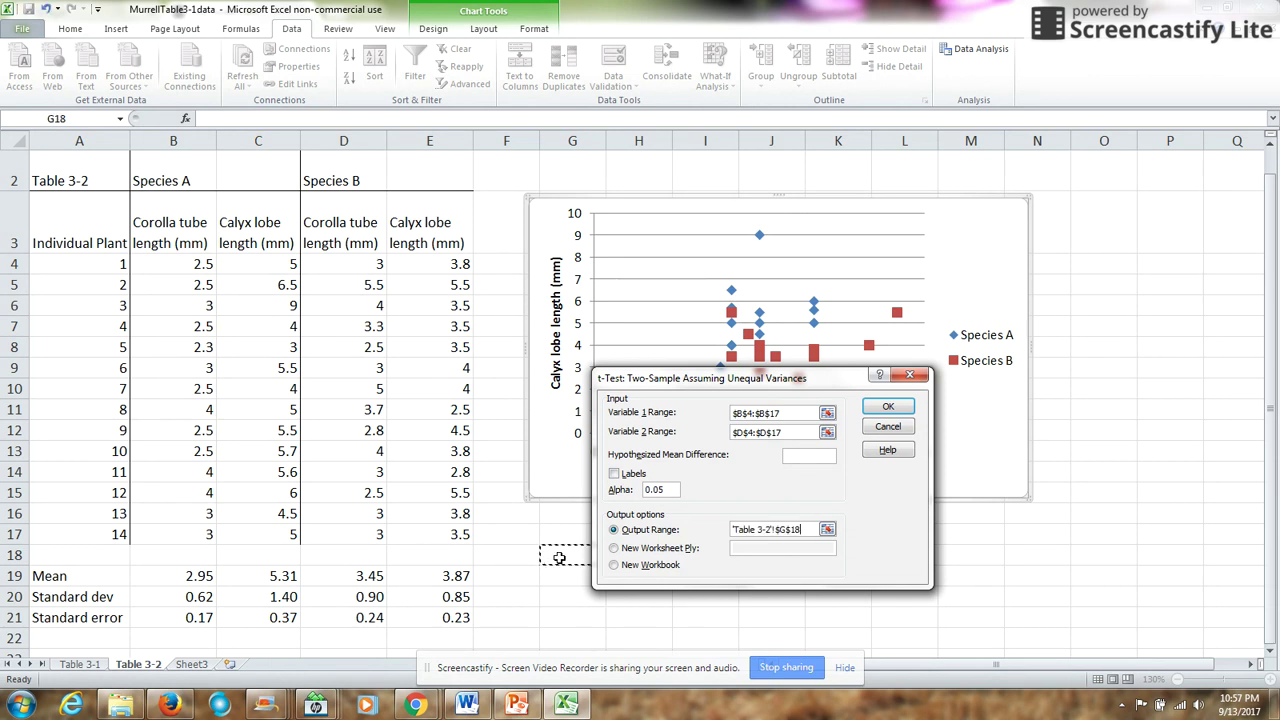
click(886, 410)
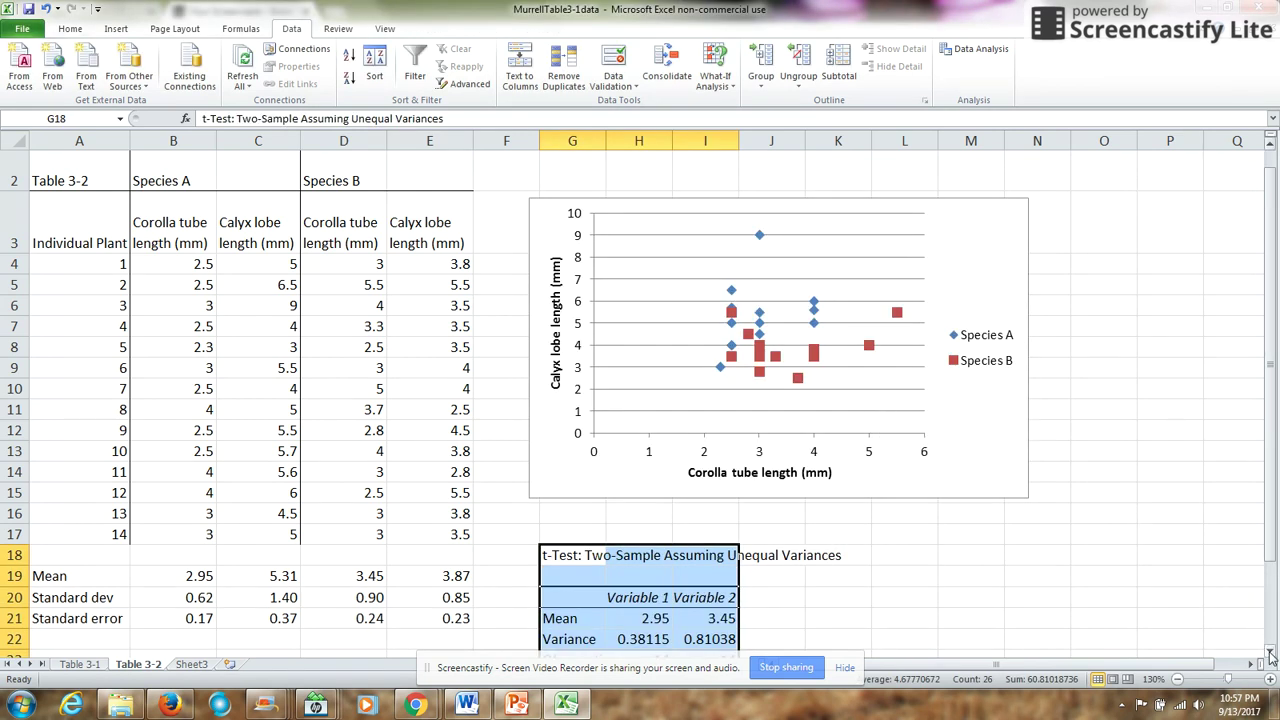
Step: Widen column G to make the t-test row labels readable, and select the two-tail P value in H29
click(1271, 652)
click(1271, 652)
click(1271, 652)
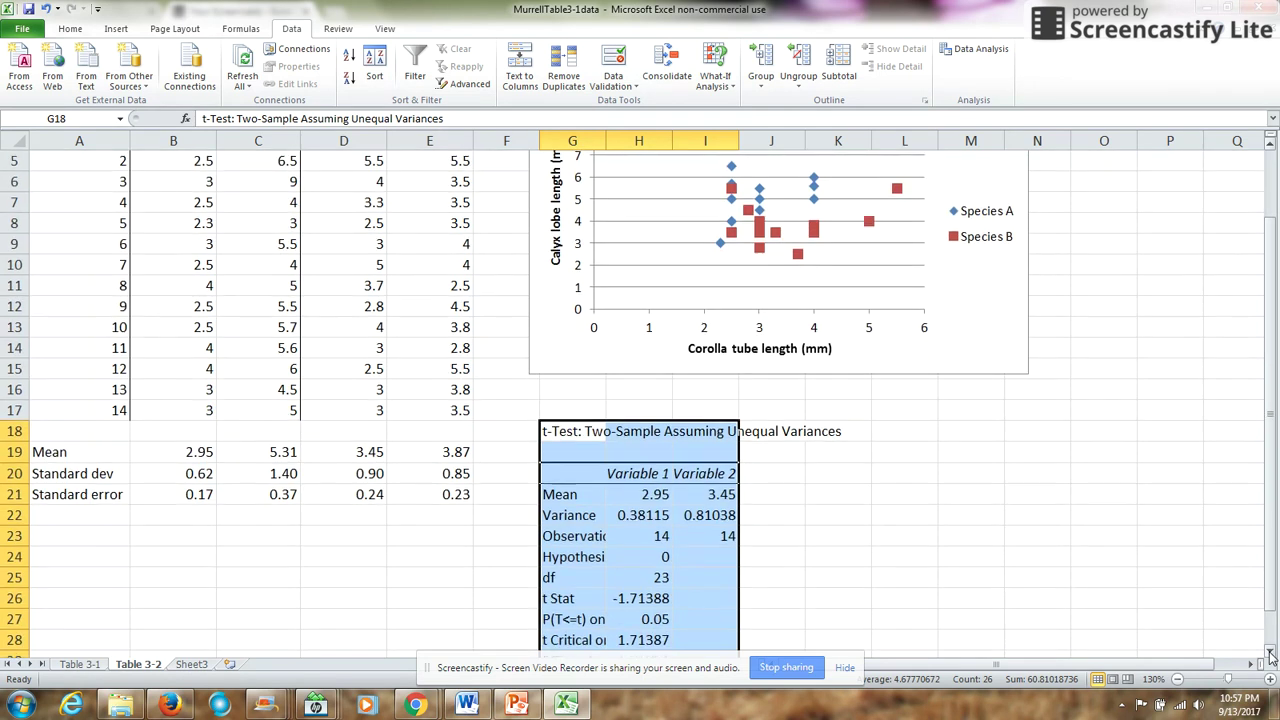
click(1271, 652)
click(1271, 652)
click(1271, 652)
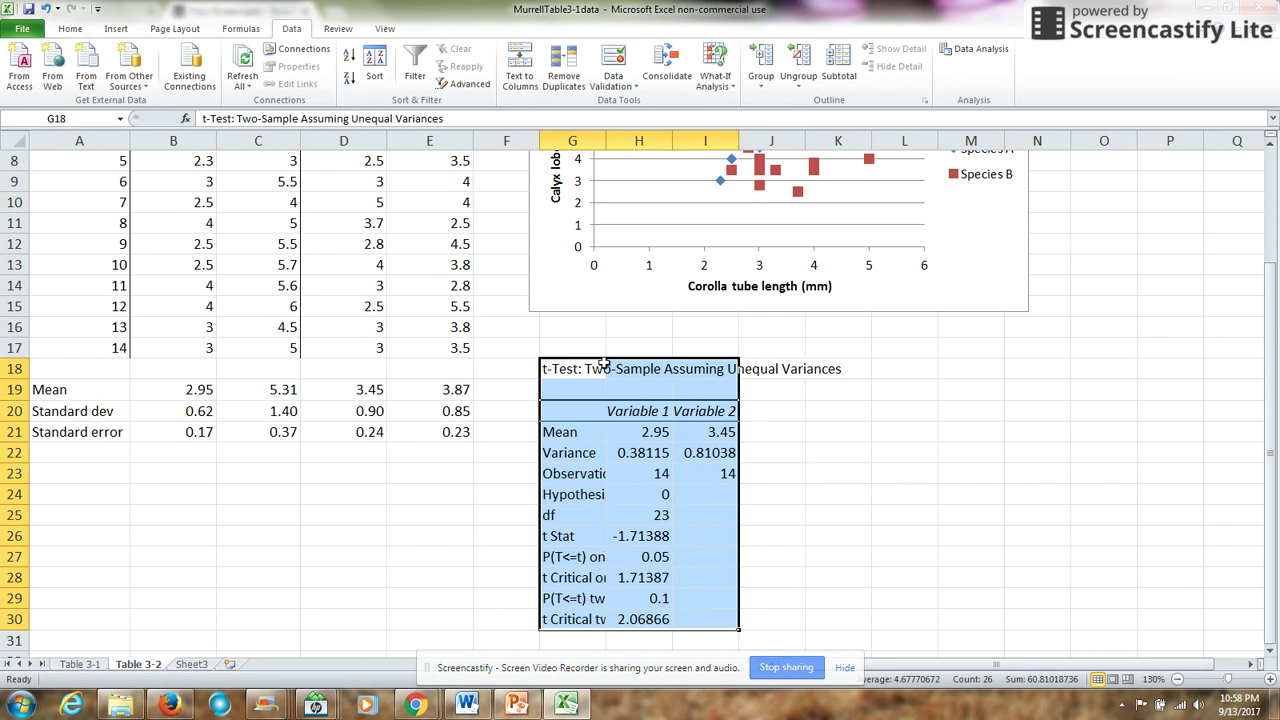
drag(605, 145, 660, 145)
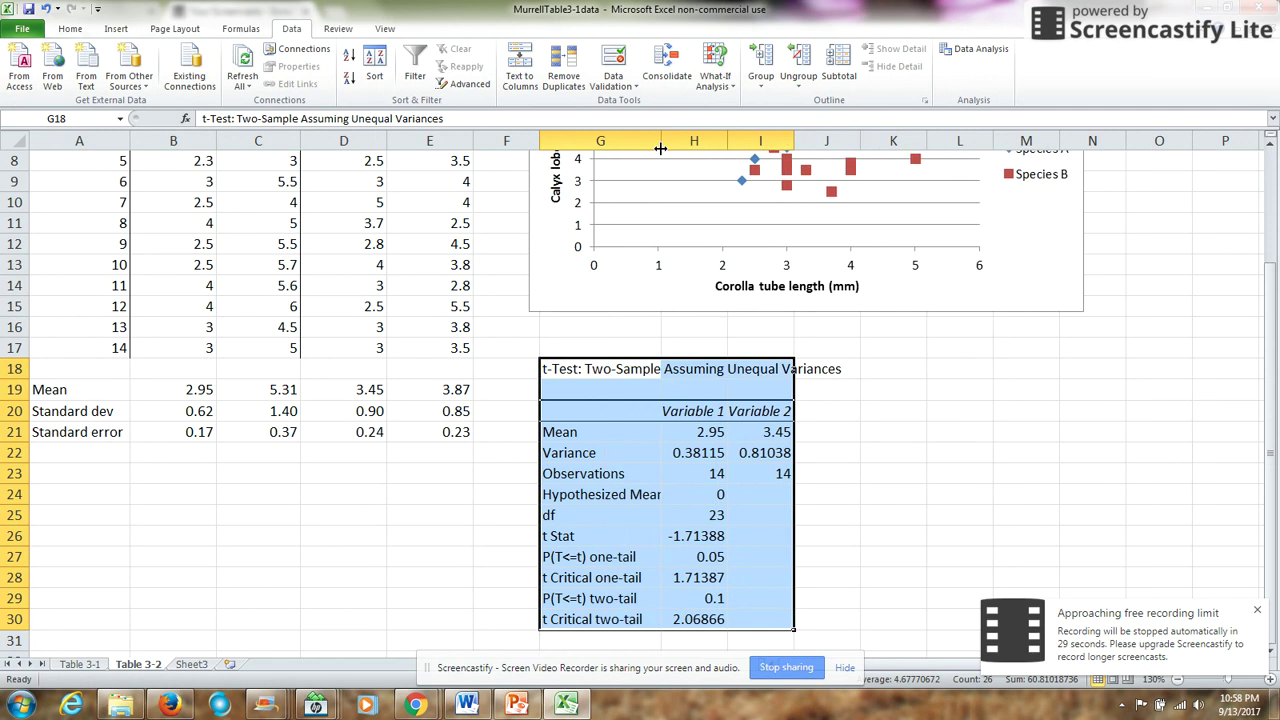
click(713, 598)
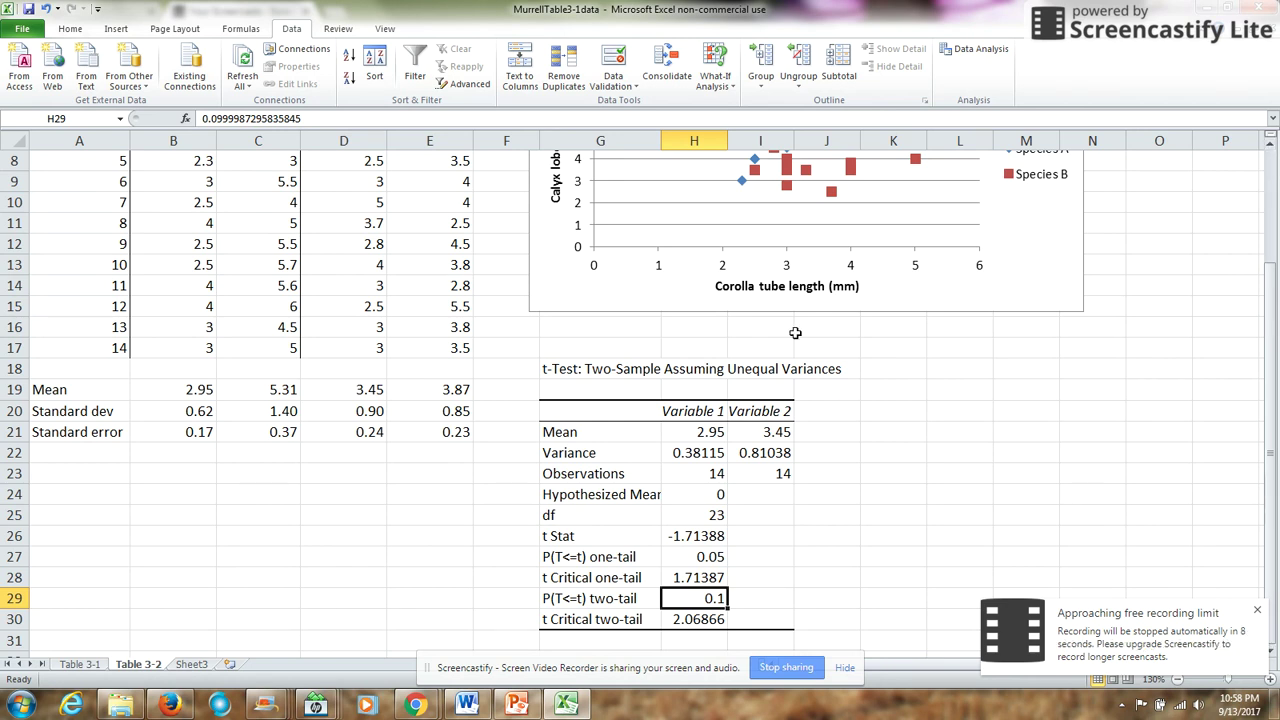
Step: Begin a label in cell G19, under the t-test title, with the text "Cor"
click(584, 391)
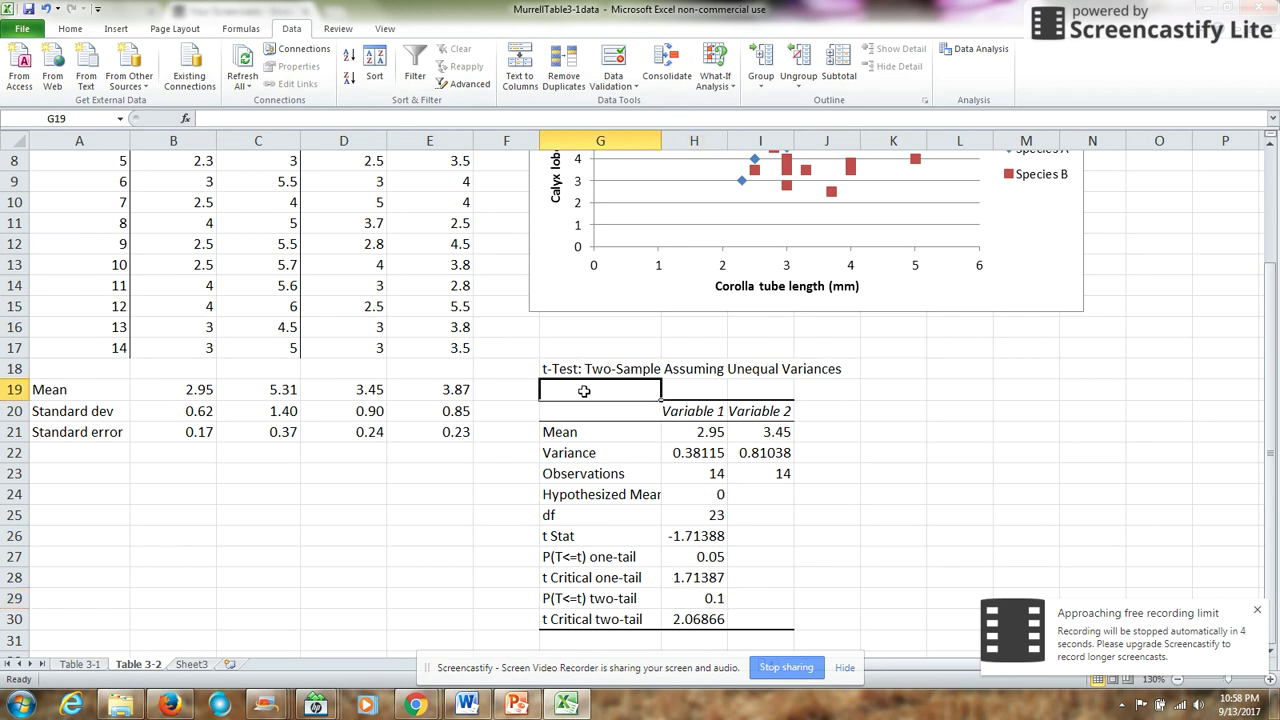
text(Croll)
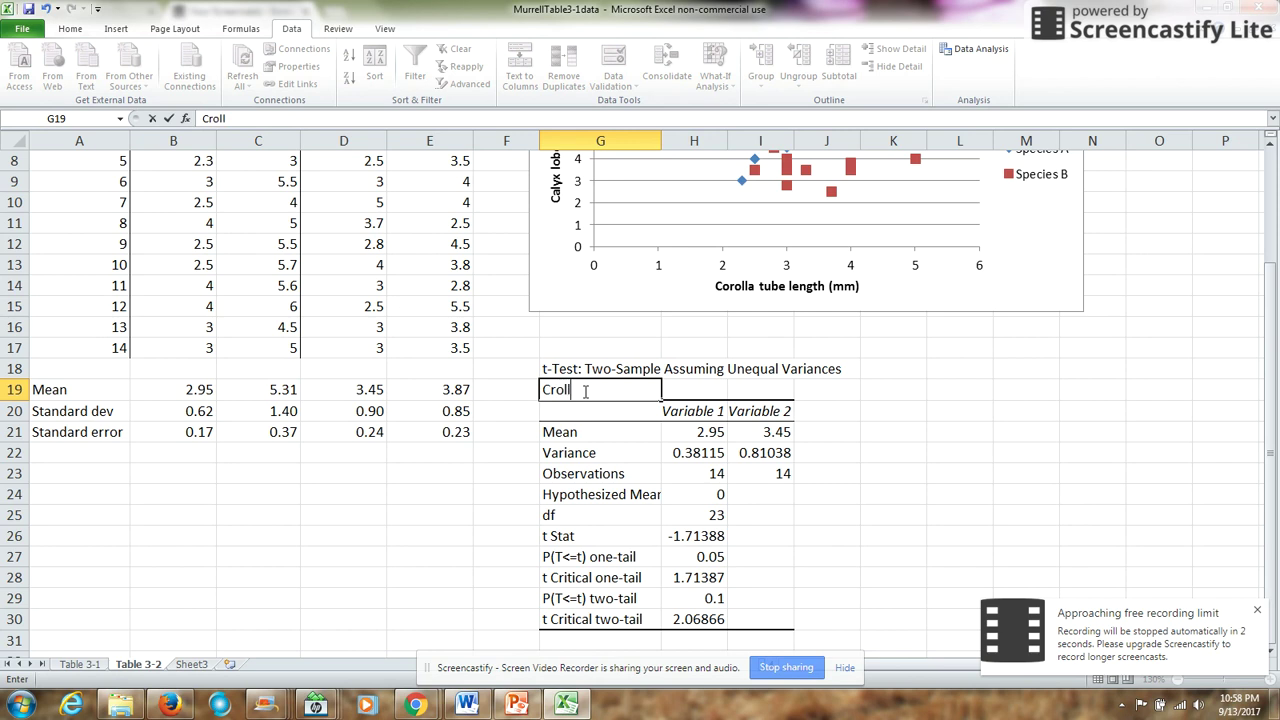
key(BackSpace)
key(BackSpace)
key(BackSpace)
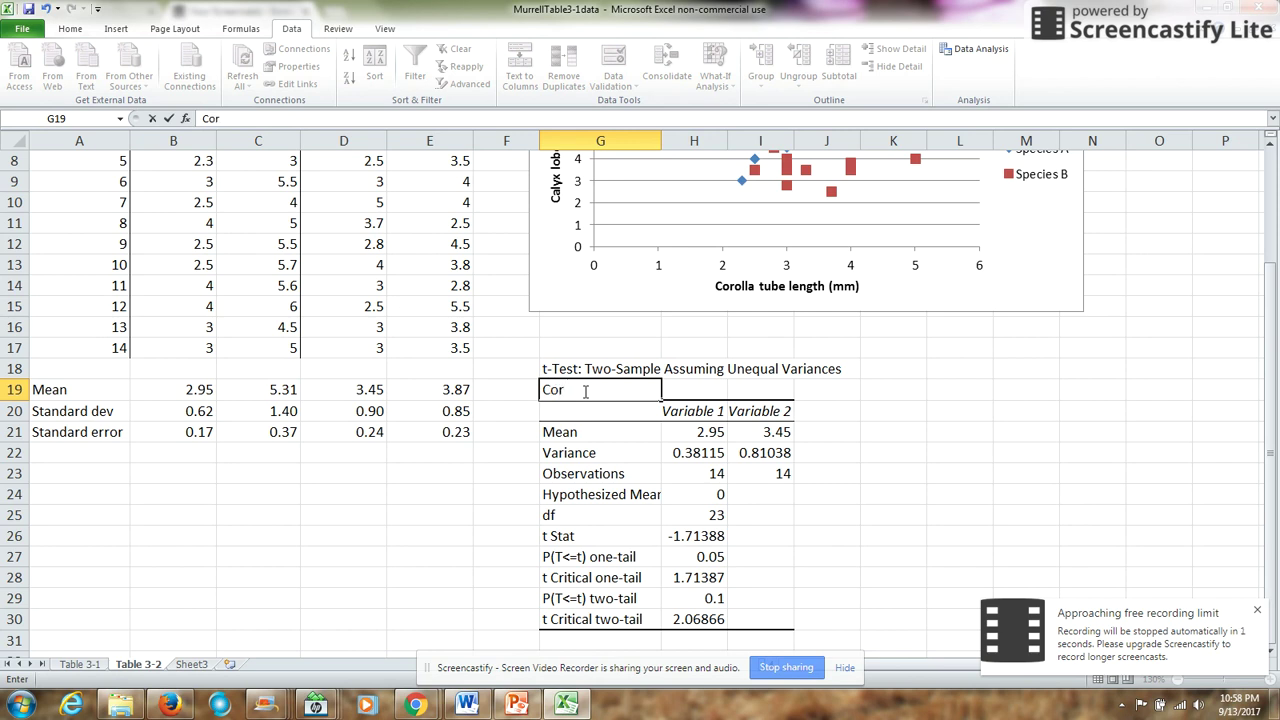